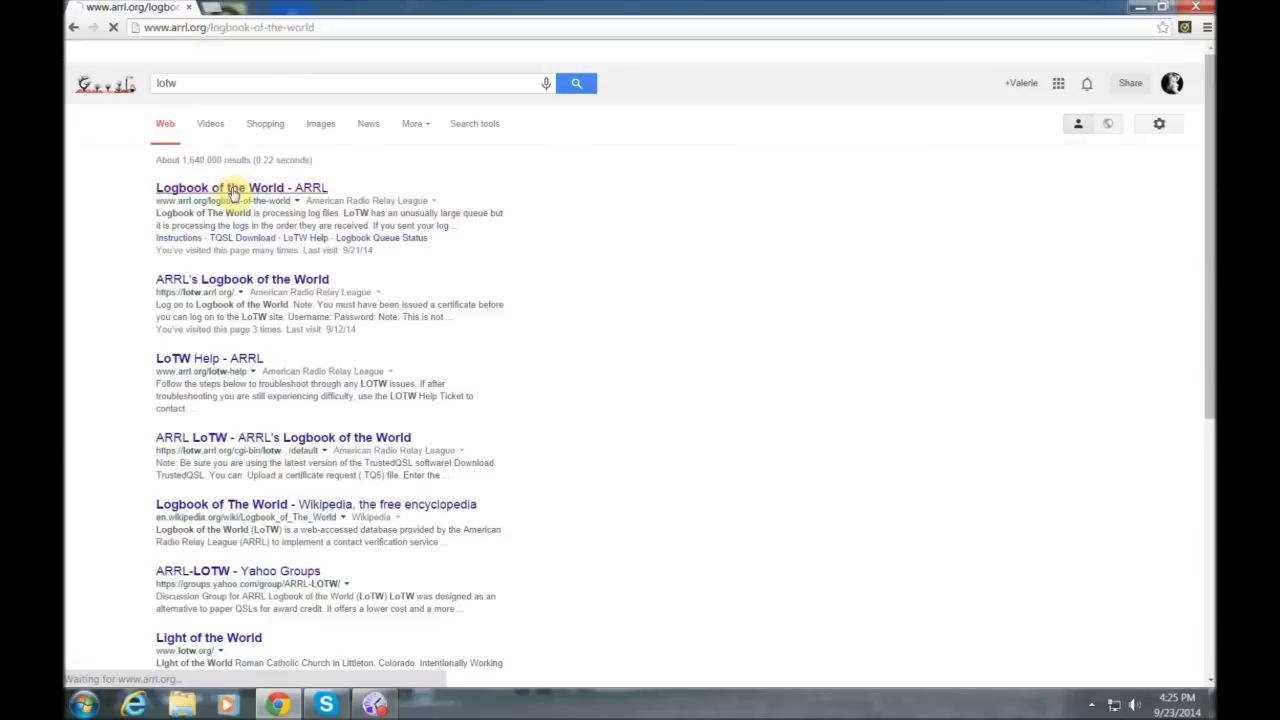
- Open the 'Logbook of the World - ARRL' search result
click(230, 190)
click(230, 190)
click(230, 190)
click(230, 190)
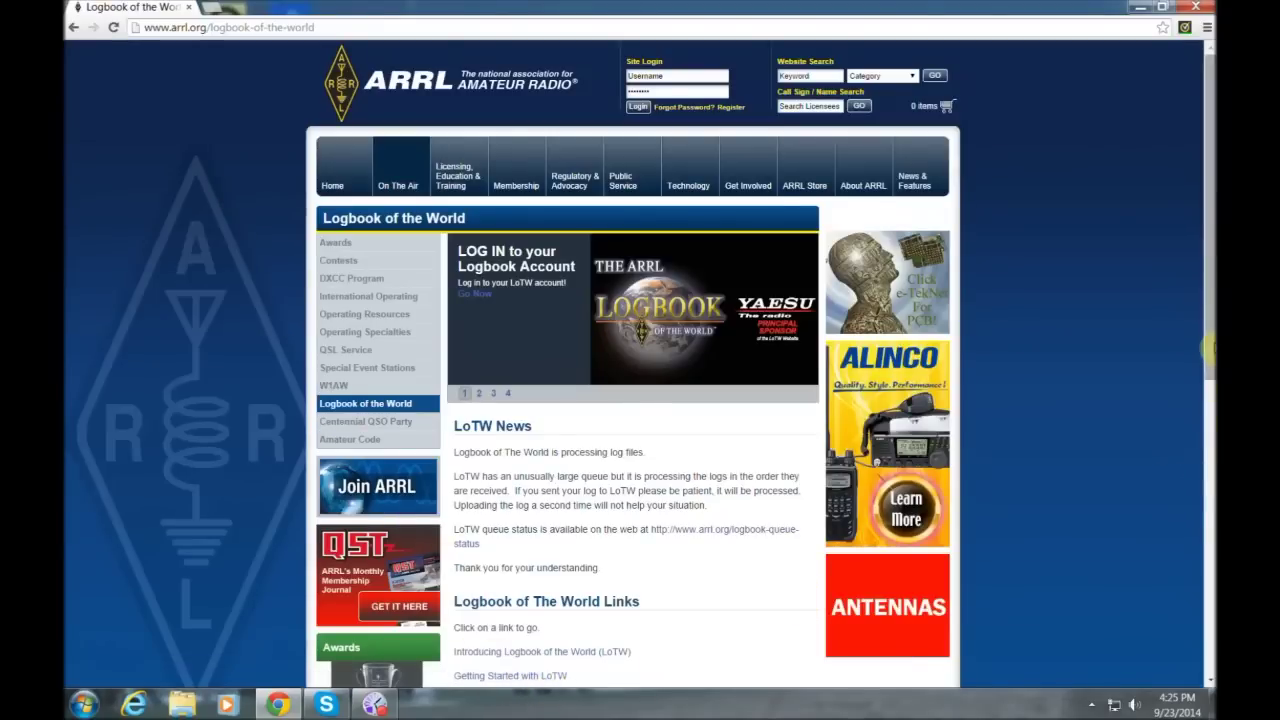
- Scroll to the LoTW links and go to the Getting Started with LoTW page
scroll(1205, 413, down, 2)
scroll(1205, 413, down, 1)
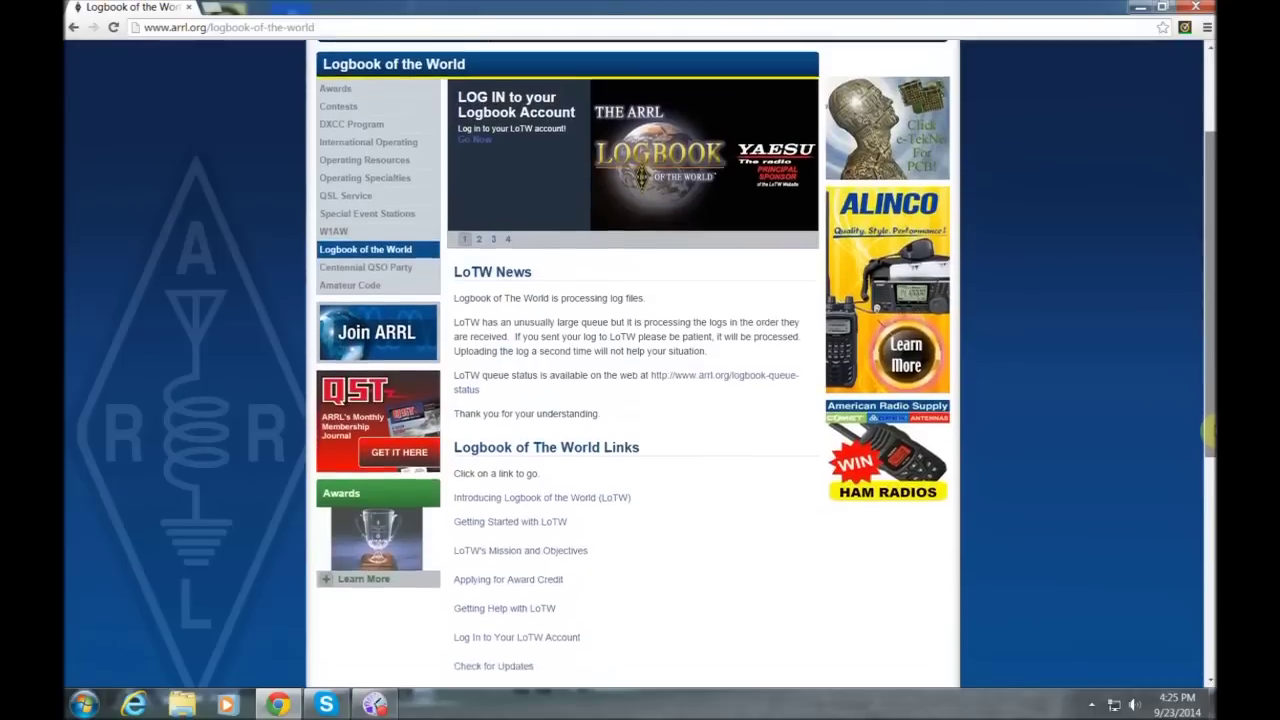
scroll(1043, 480, down, 1)
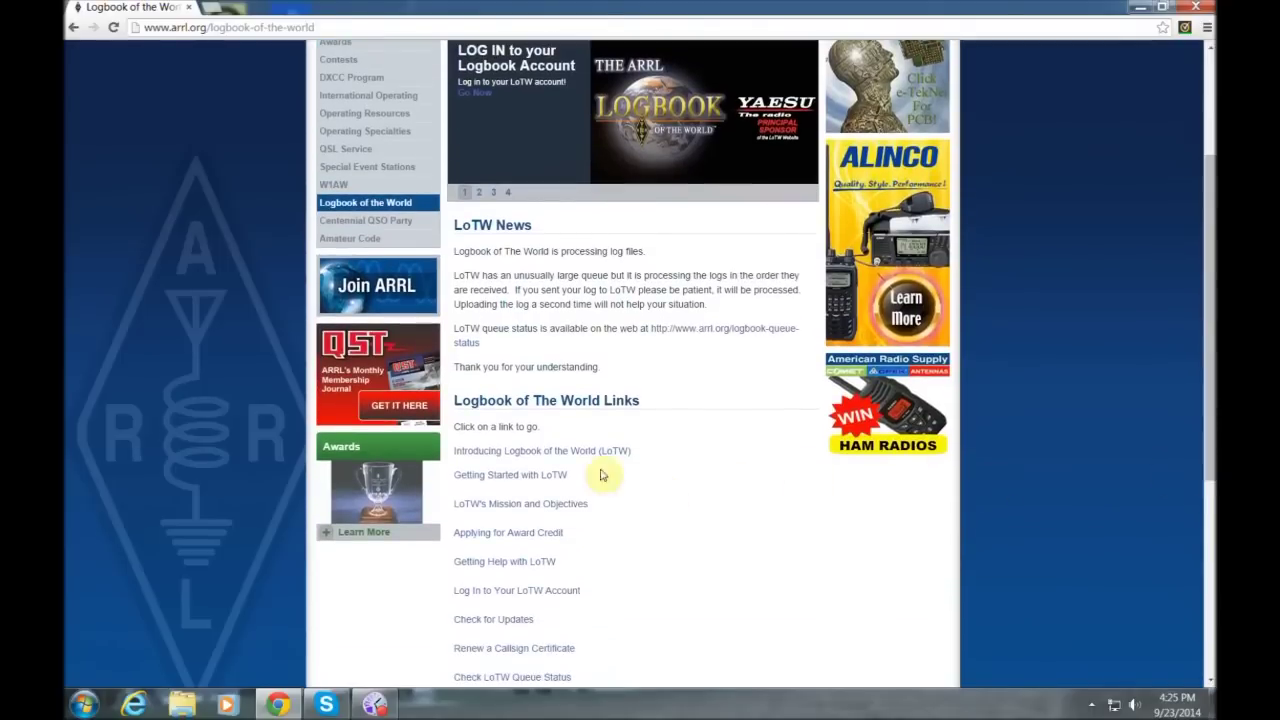
click(524, 476)
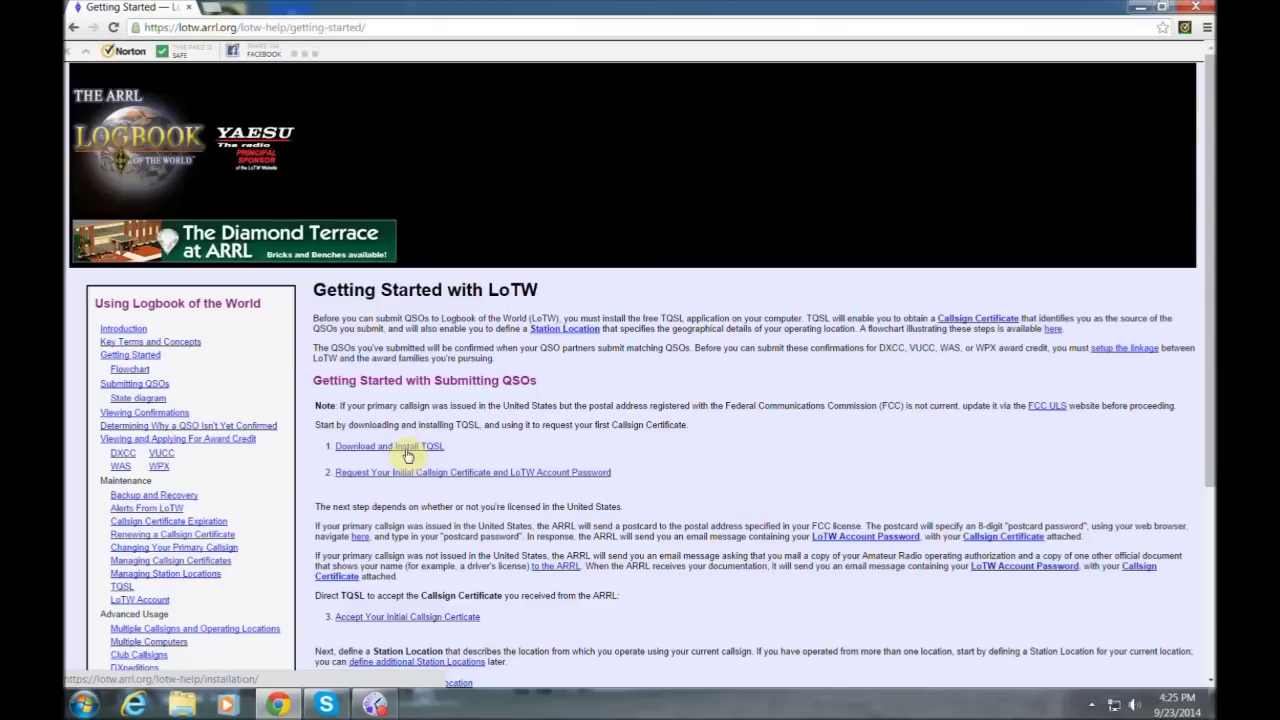
- Download the Windows TQSL installer tqsl-2.0.3.msi and launch it
click(407, 447)
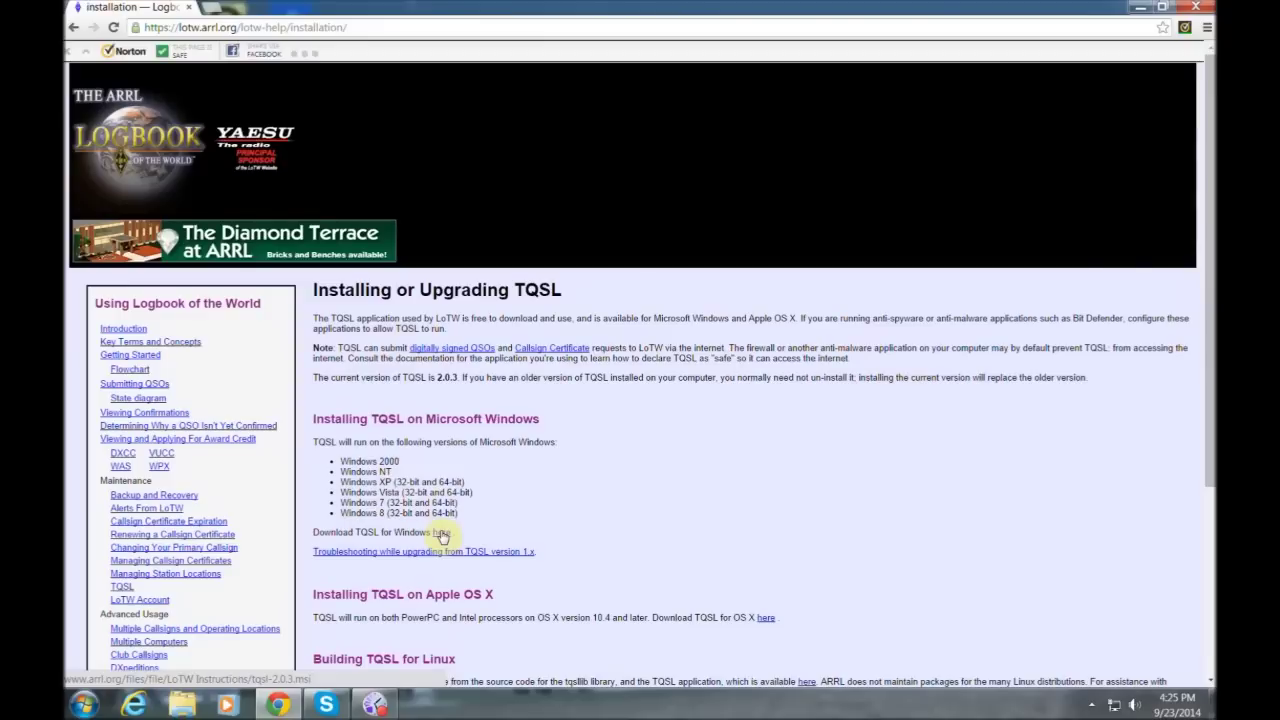
click(442, 535)
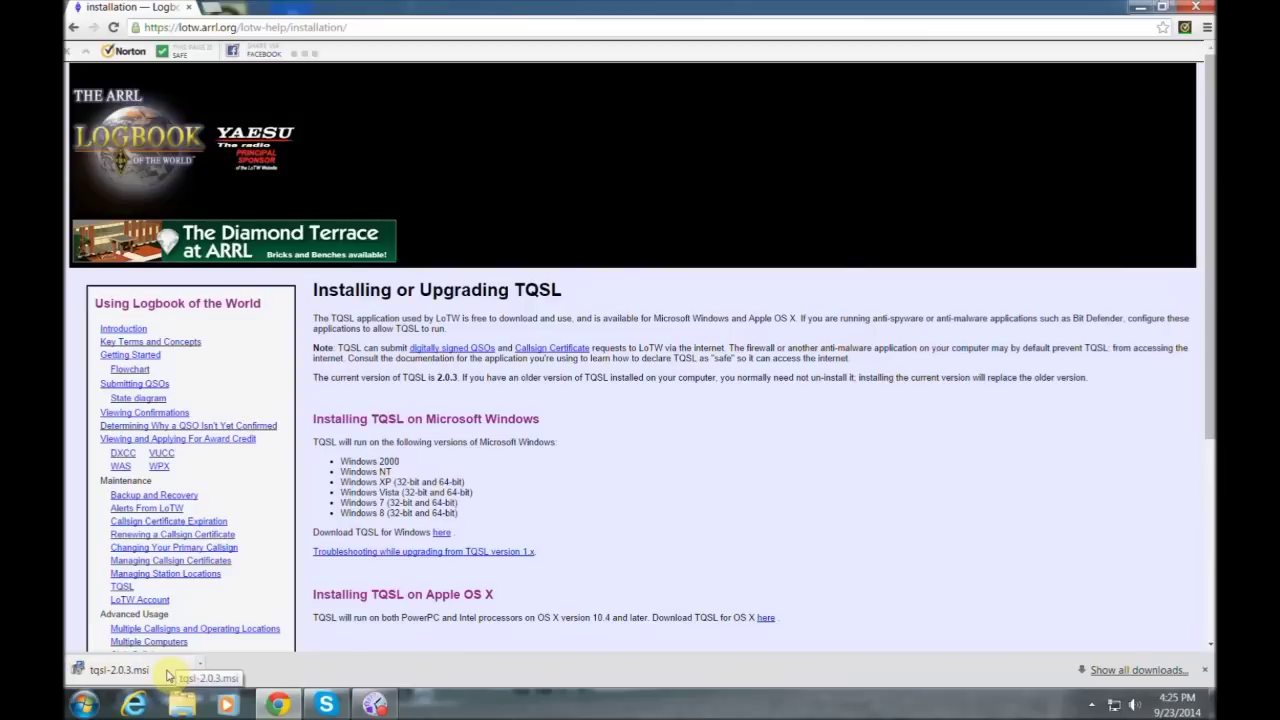
click(168, 676)
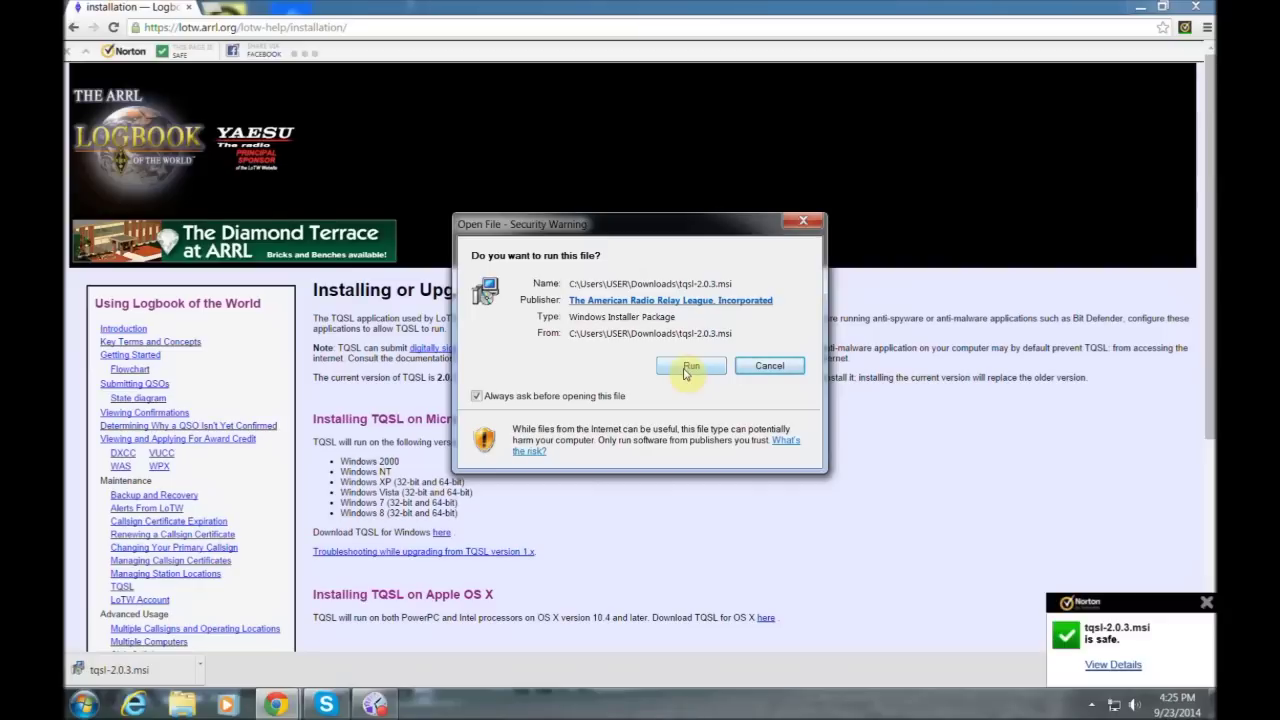
- Run the installer, accept the licence, keep the default folder and install Trusted QSL v2.0.3
click(688, 366)
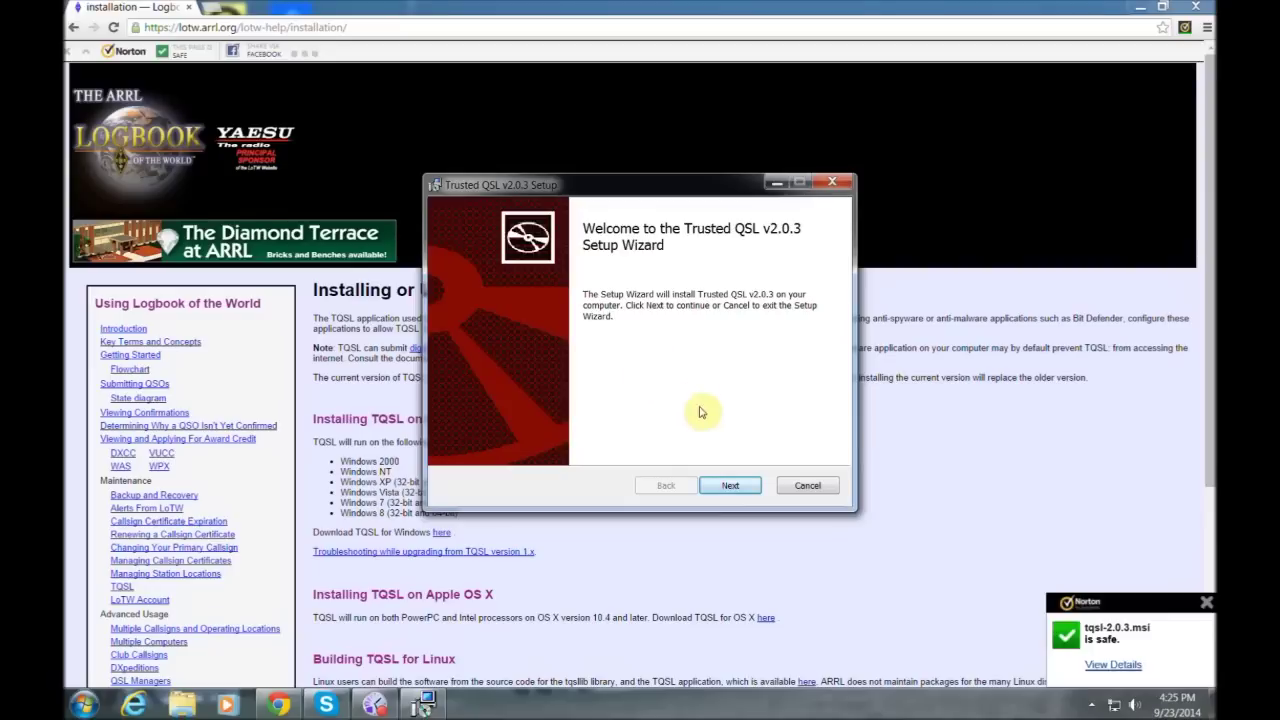
click(720, 490)
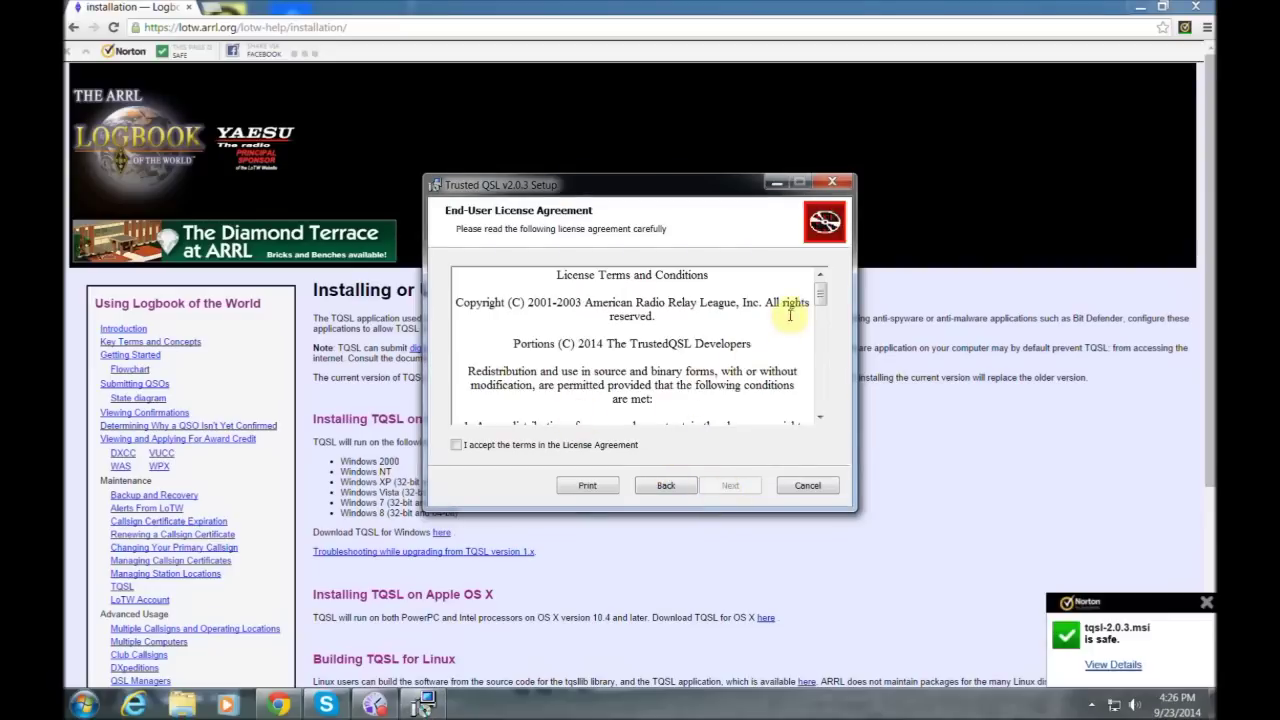
drag(823, 295, 848, 420)
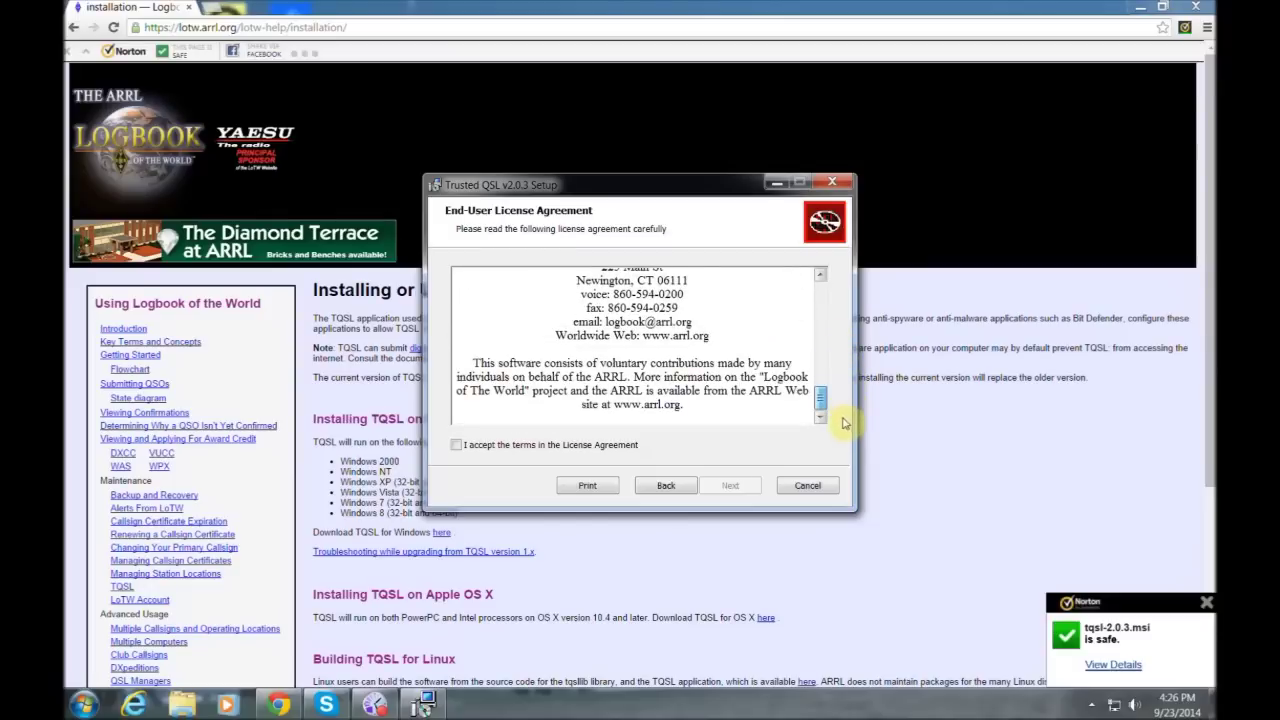
click(457, 447)
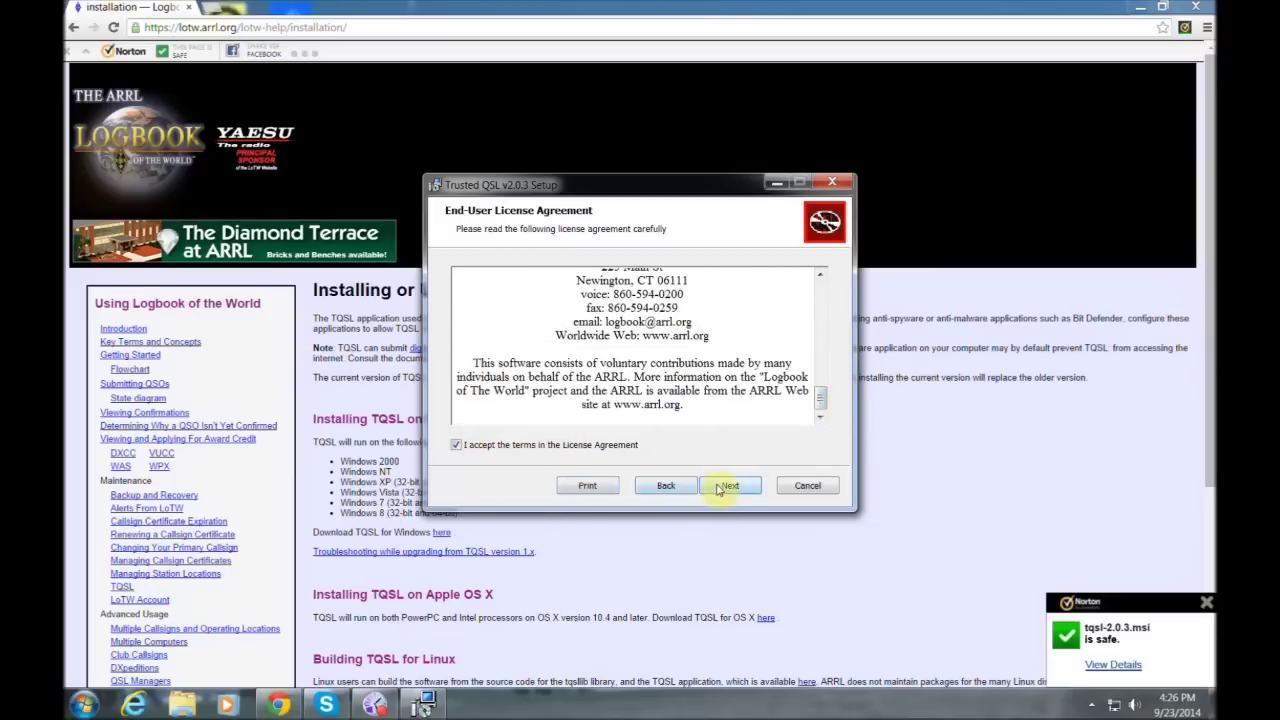
click(714, 488)
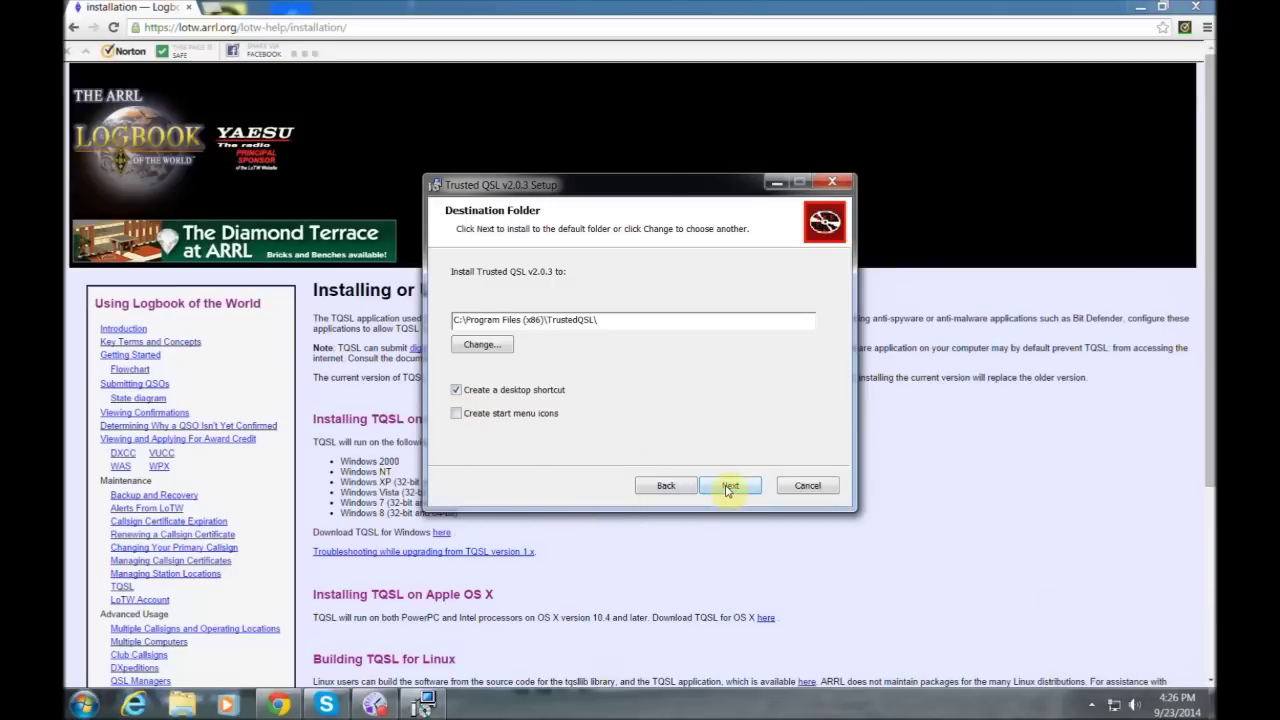
click(728, 488)
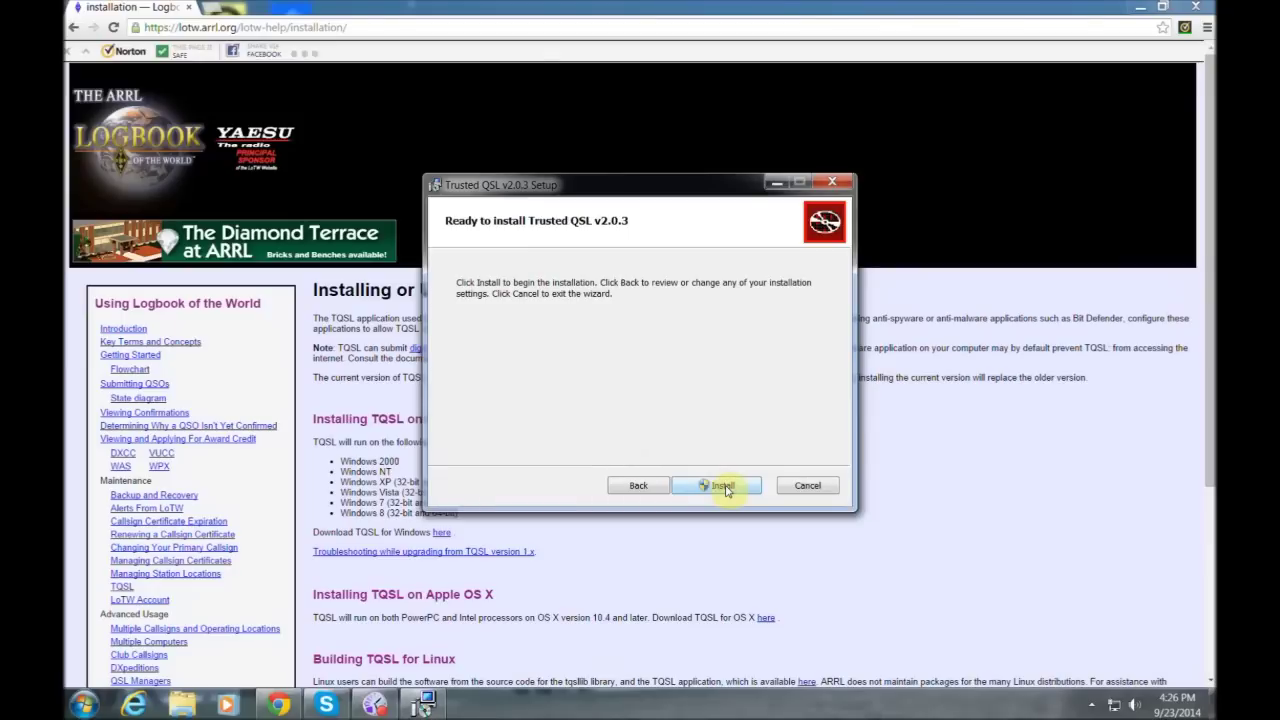
click(718, 486)
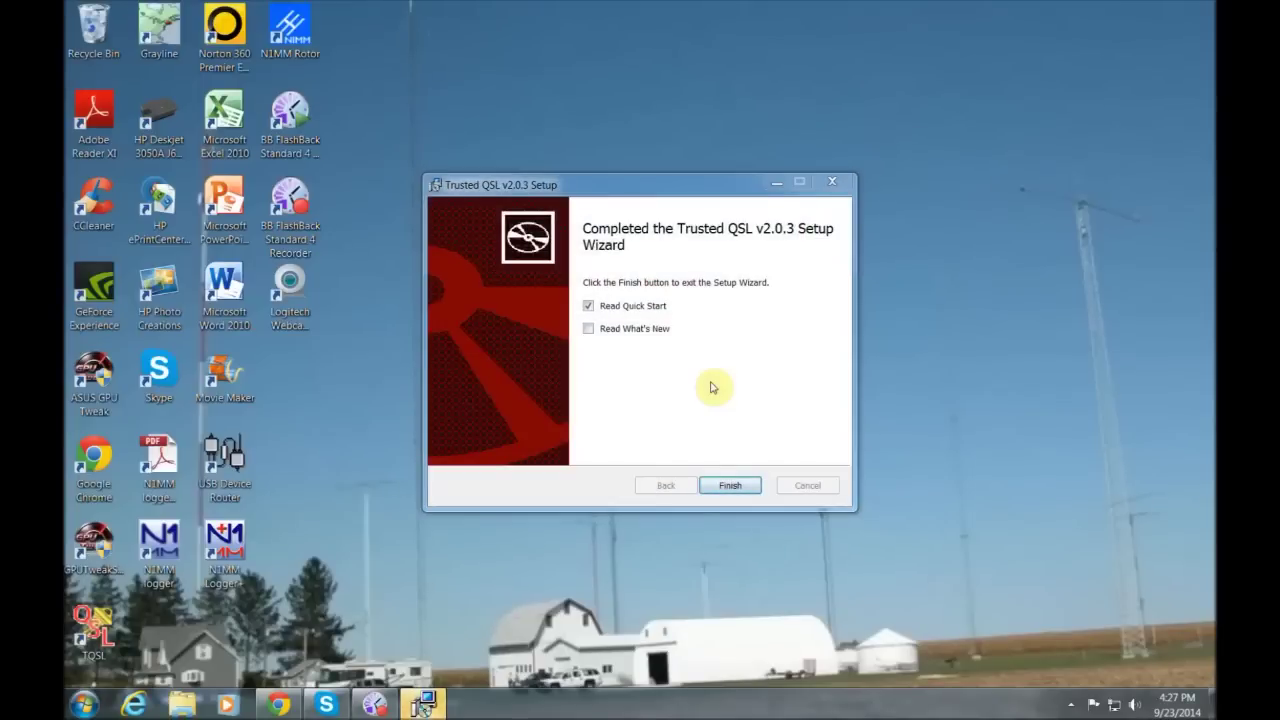
- Finish setup, launch TQSL from the desktop, dismiss the notice and agree to request a certificate
click(720, 486)
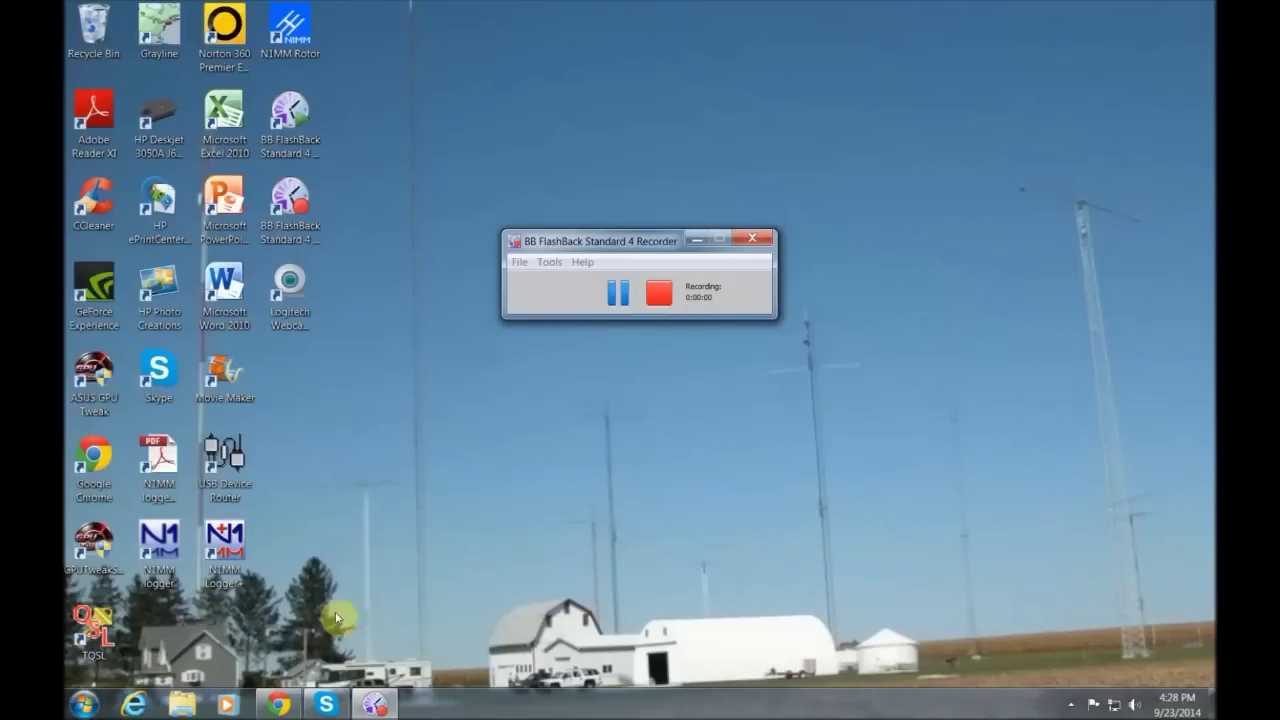
double_click(104, 638)
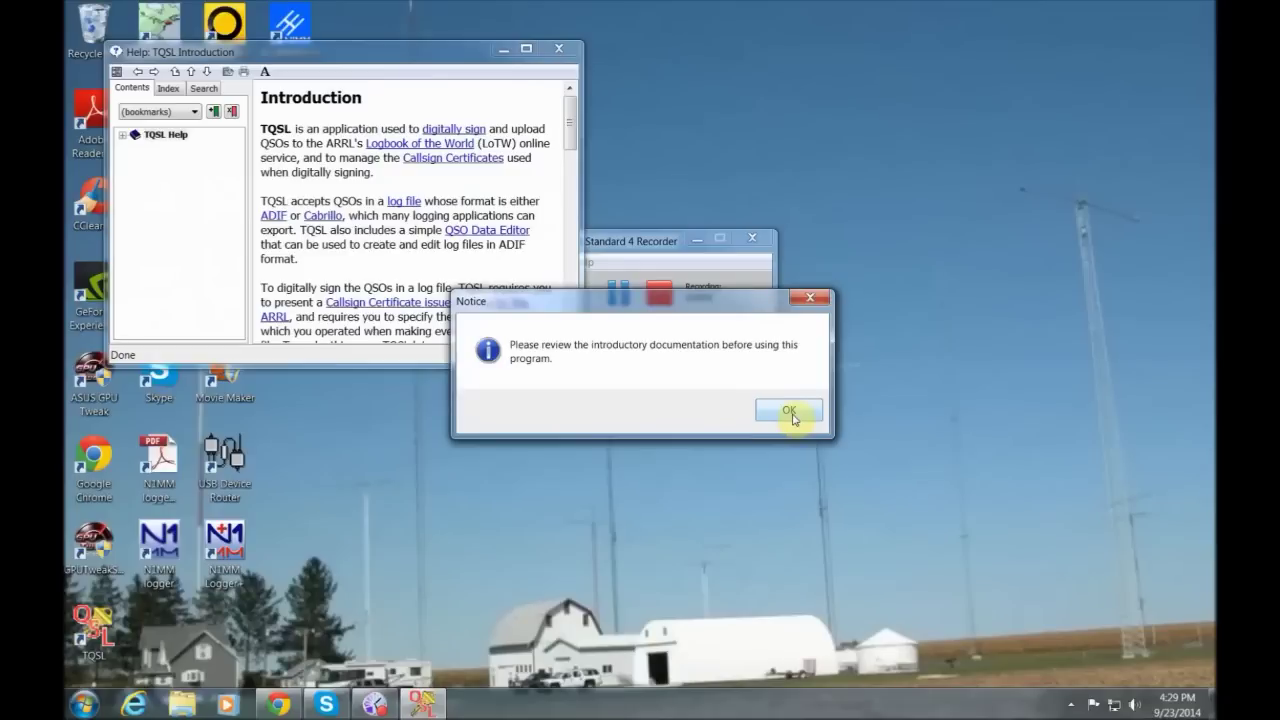
click(791, 416)
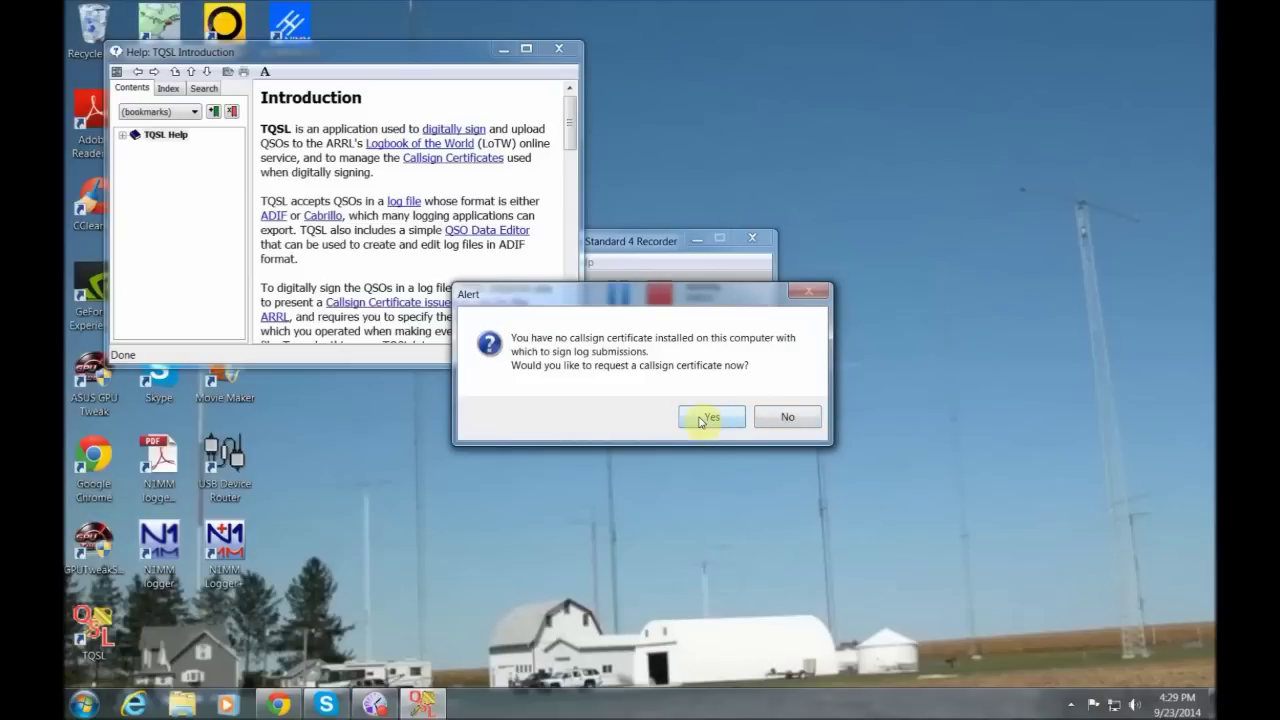
click(700, 420)
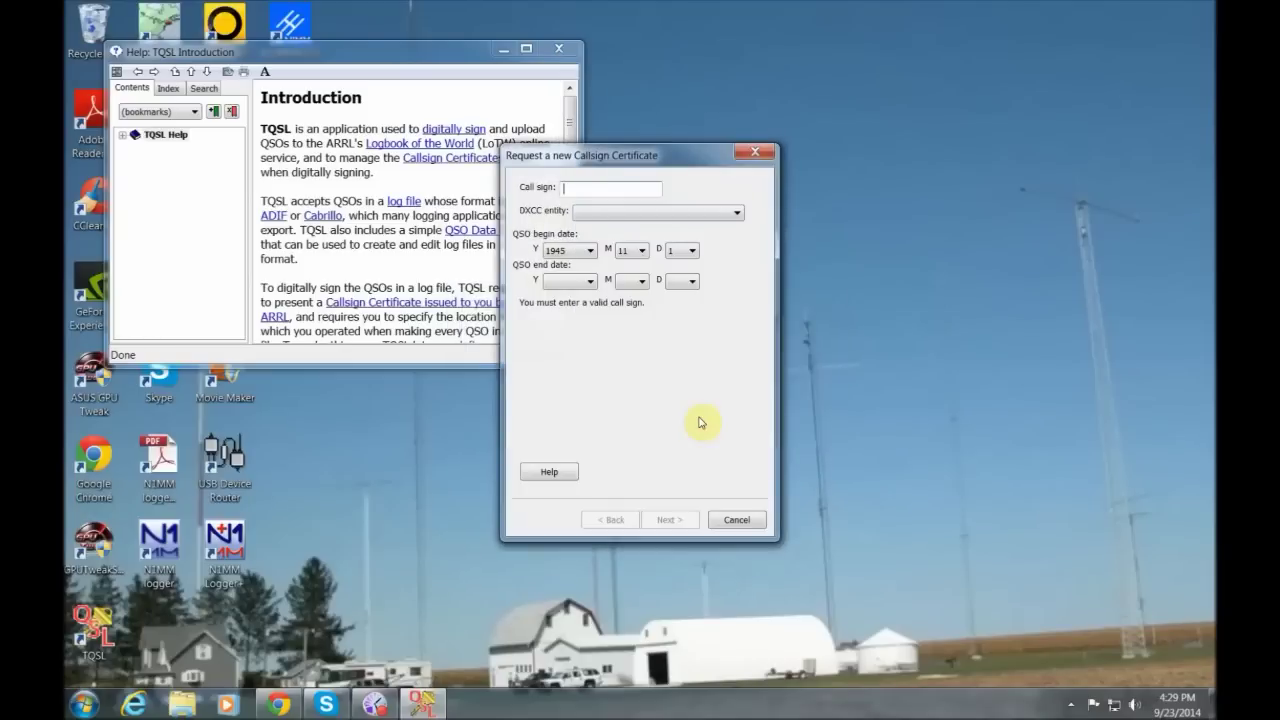
- Enter the call sign and choose UNITED STATES OF AMERICA as the DXCC entity
text(KC9KIR)
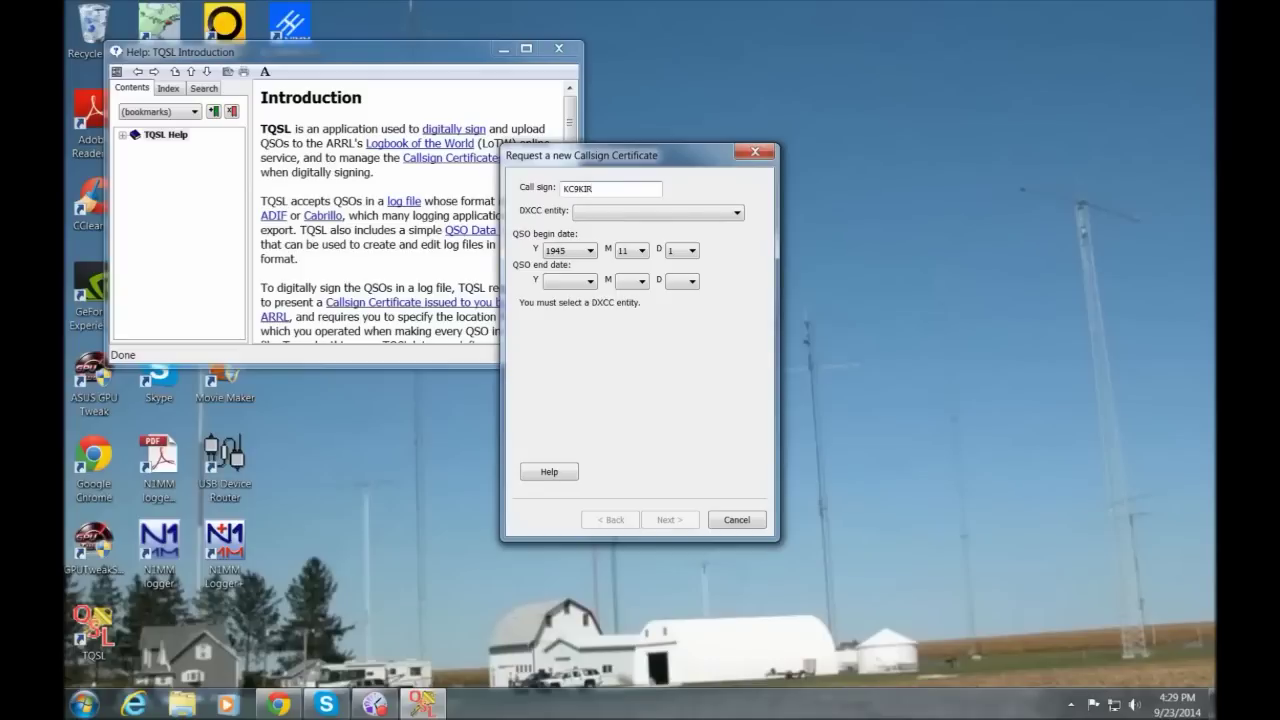
click(737, 214)
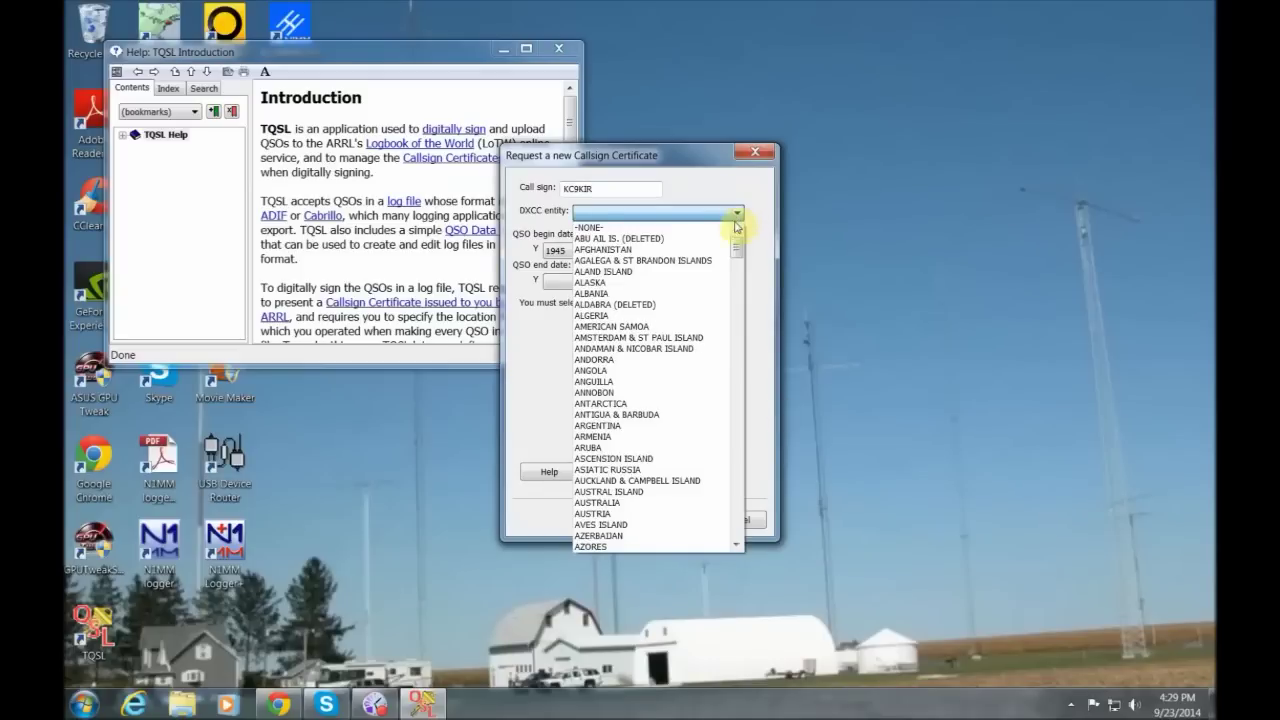
drag(737, 245, 739, 517)
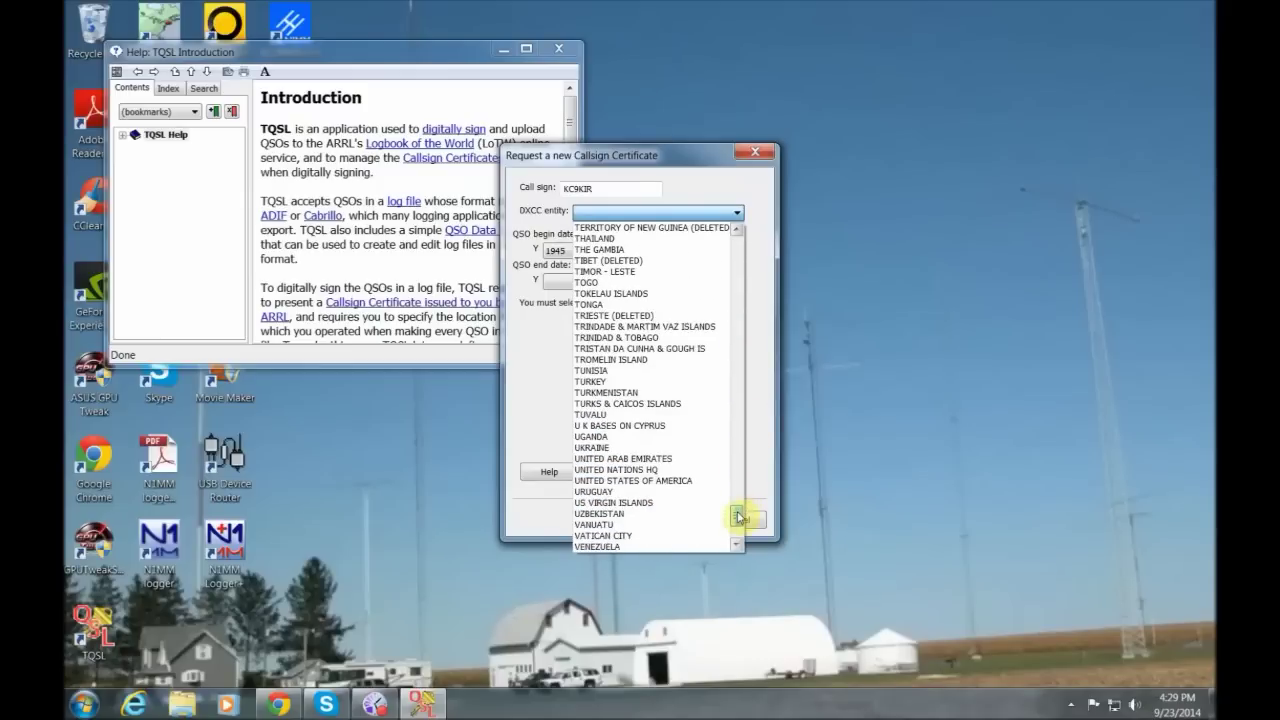
click(684, 481)
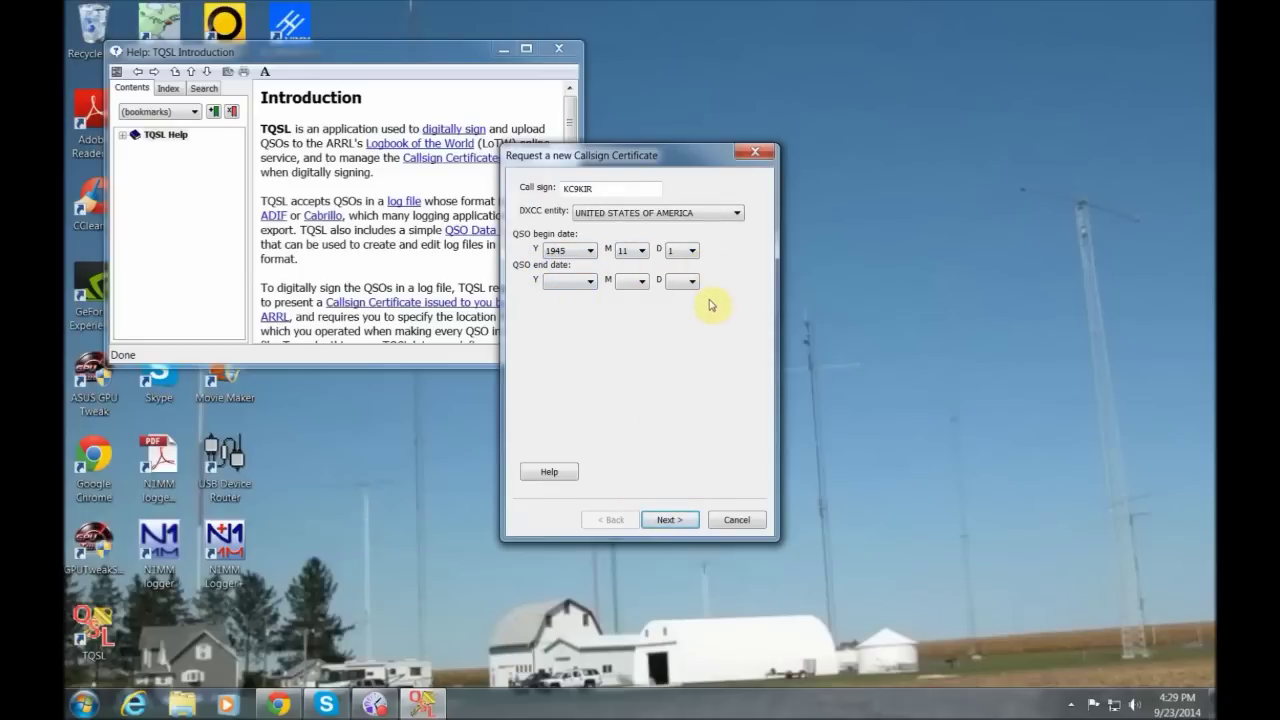
click(667, 520)
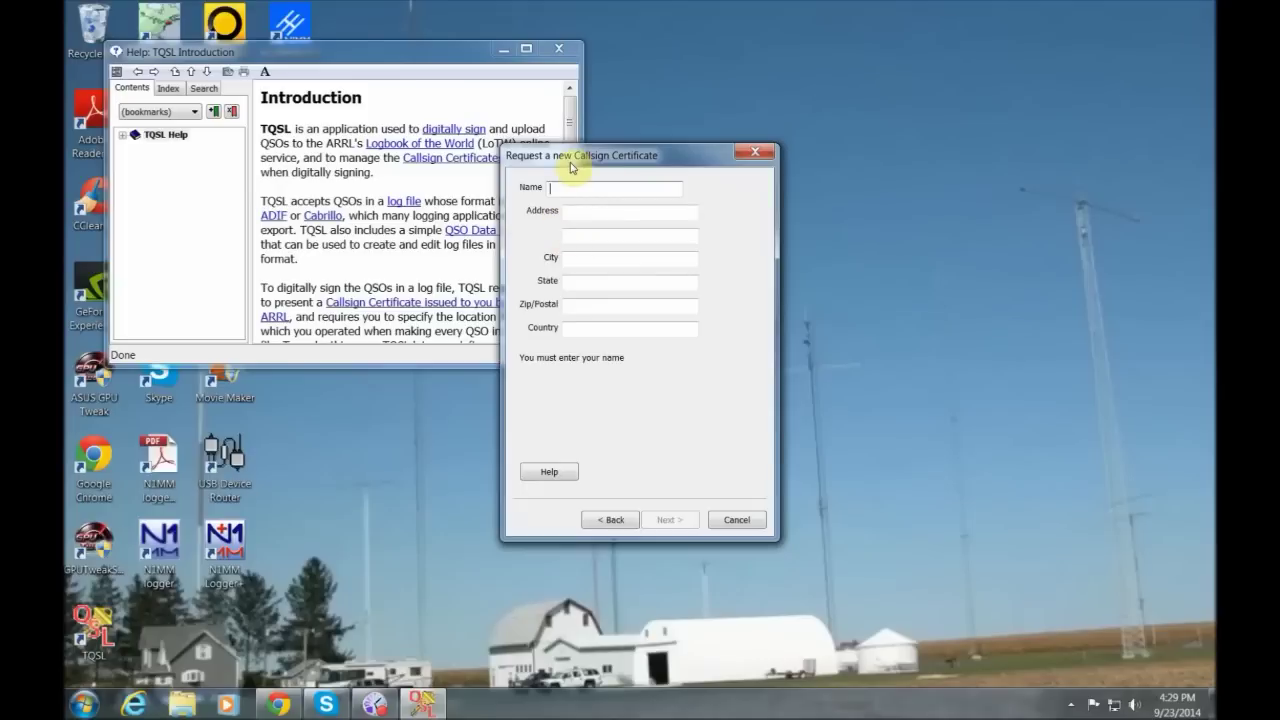
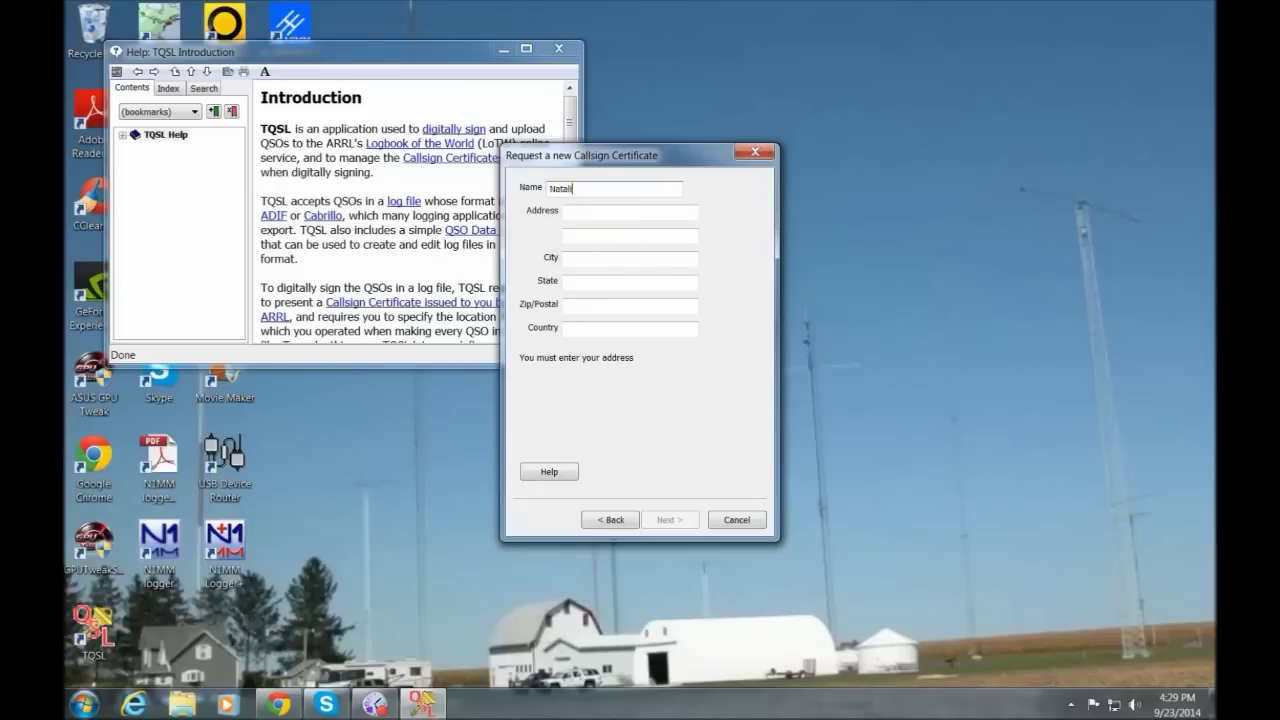
- Enter the operator's full name in the request
key(Tab)
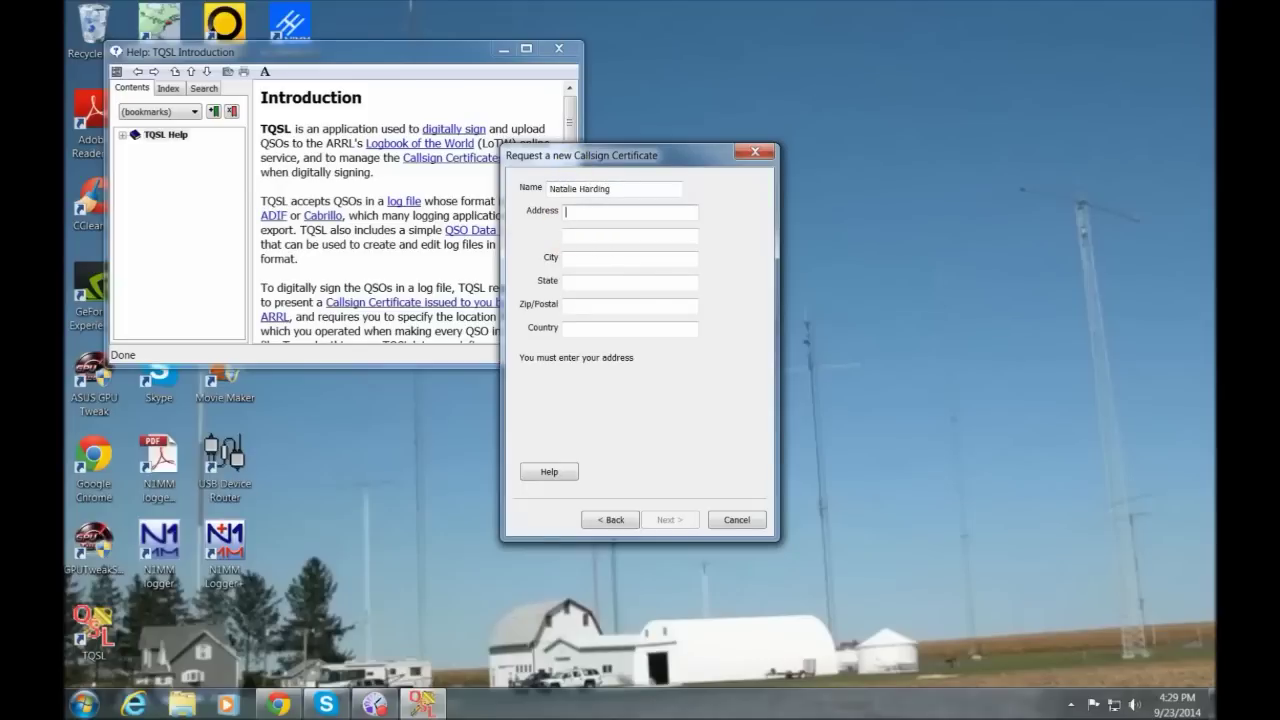
click(577, 210)
click(581, 259)
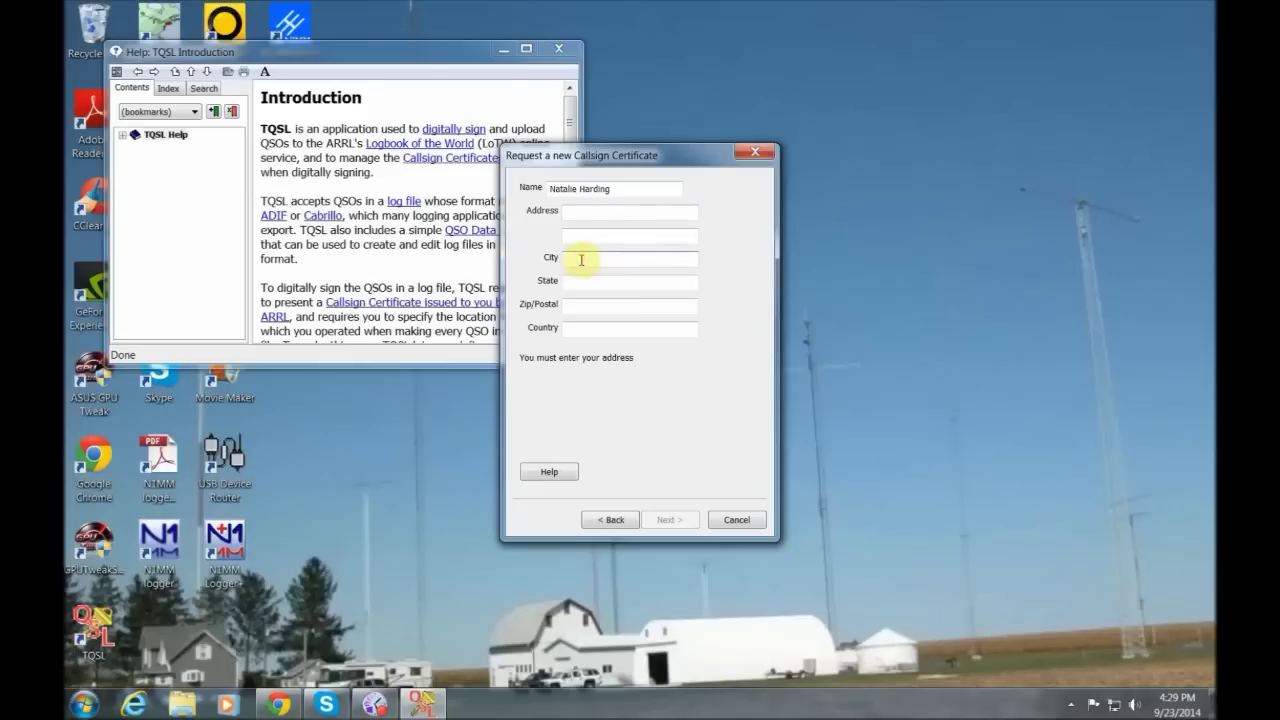
- Fill in the city, state, zip code and country US, then continue
text(Burlington)
key(Tab)
text(WI)
key(Tab)
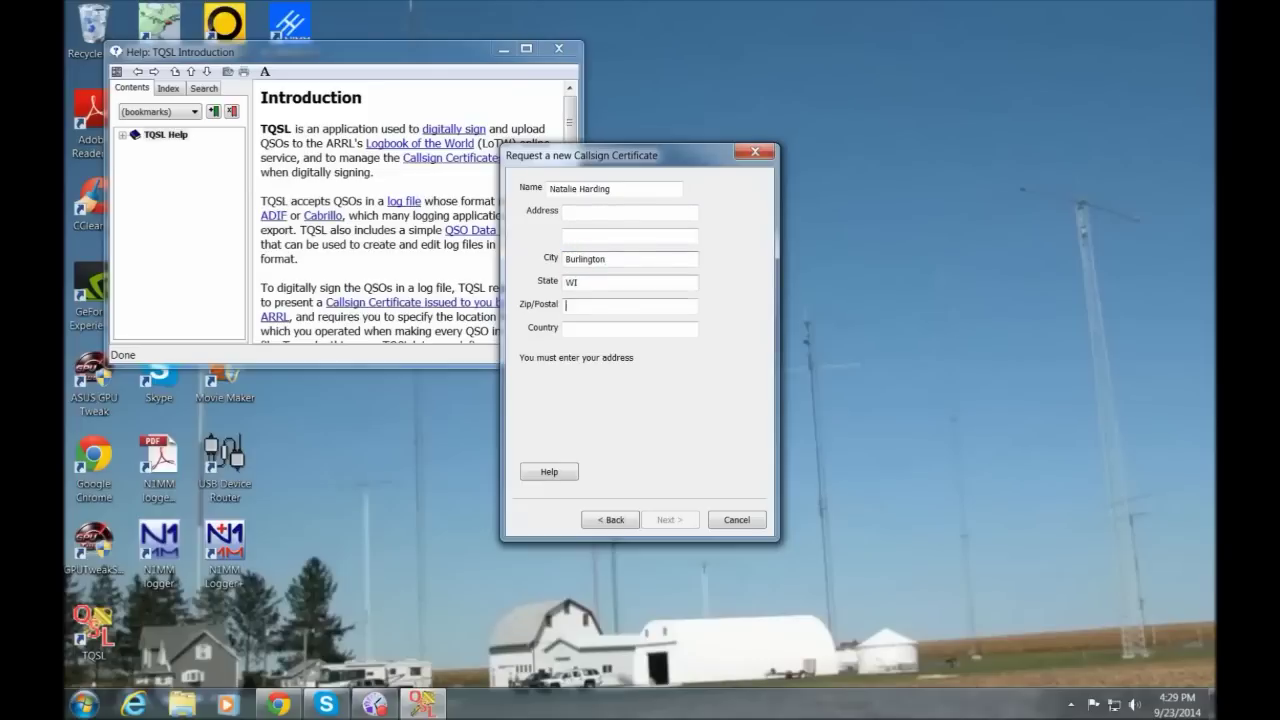
text(53105)
key(Tab)
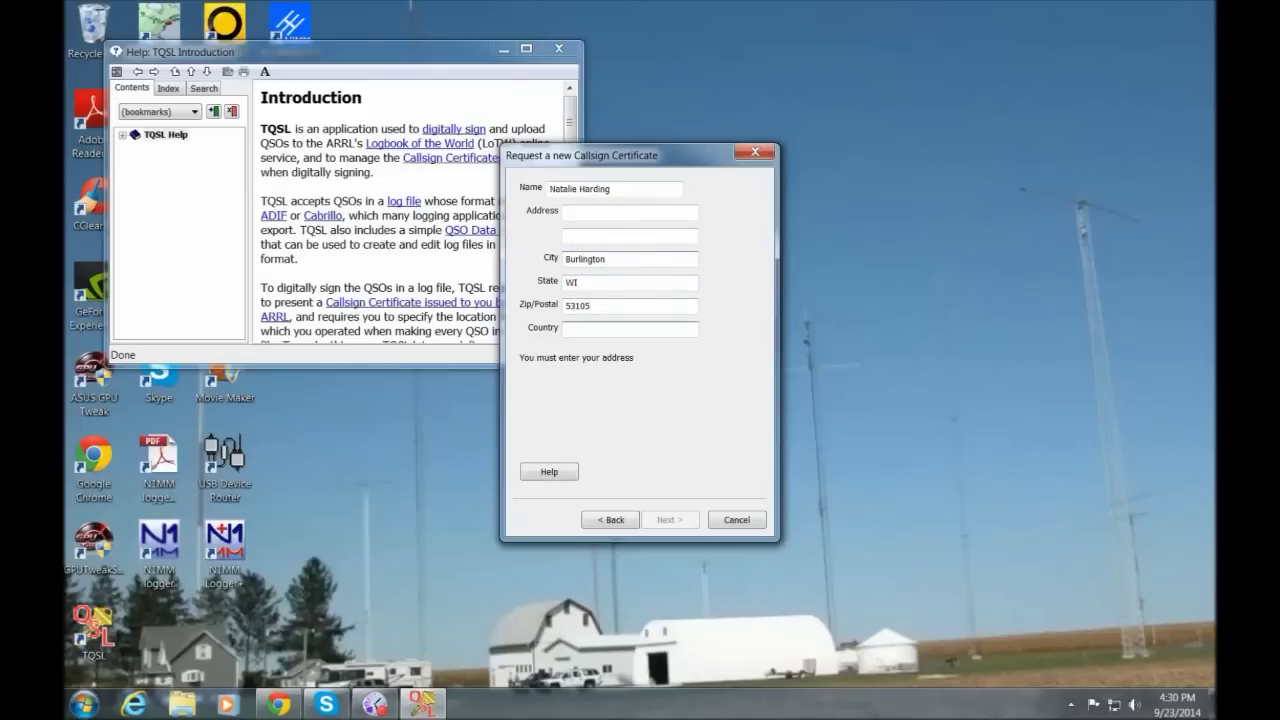
text(USA)
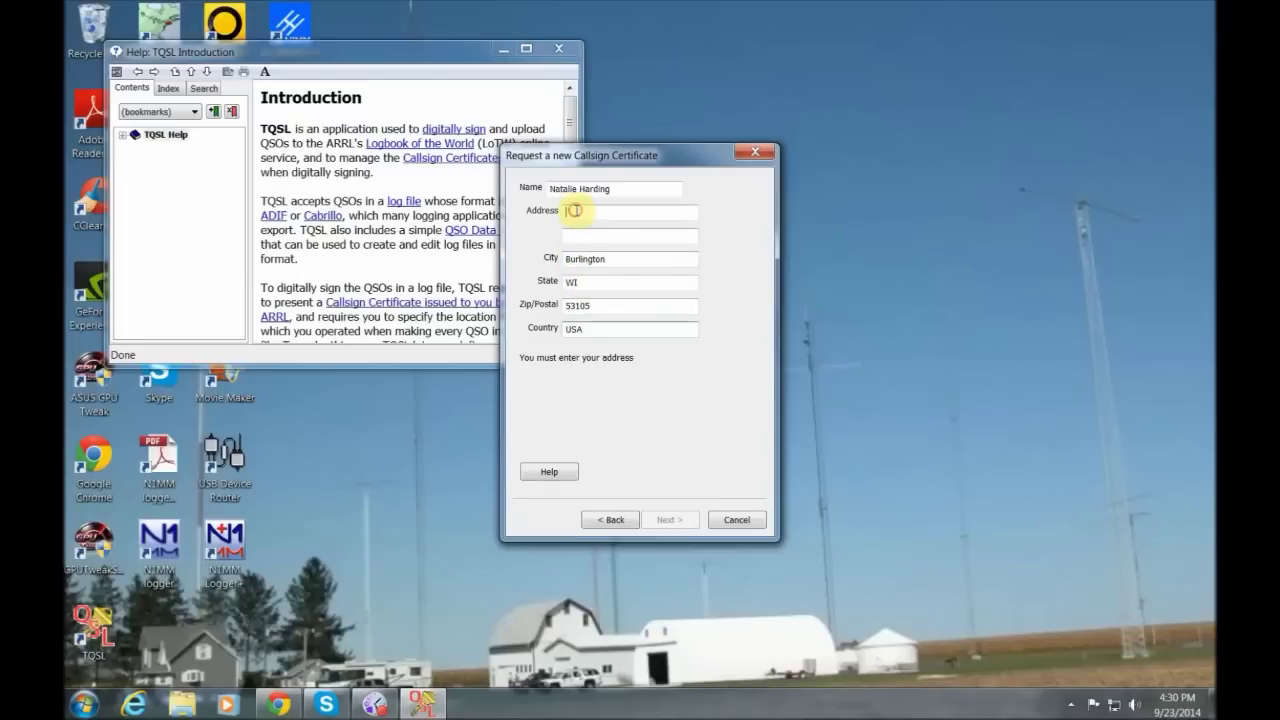
click(577, 211)
key(Return)
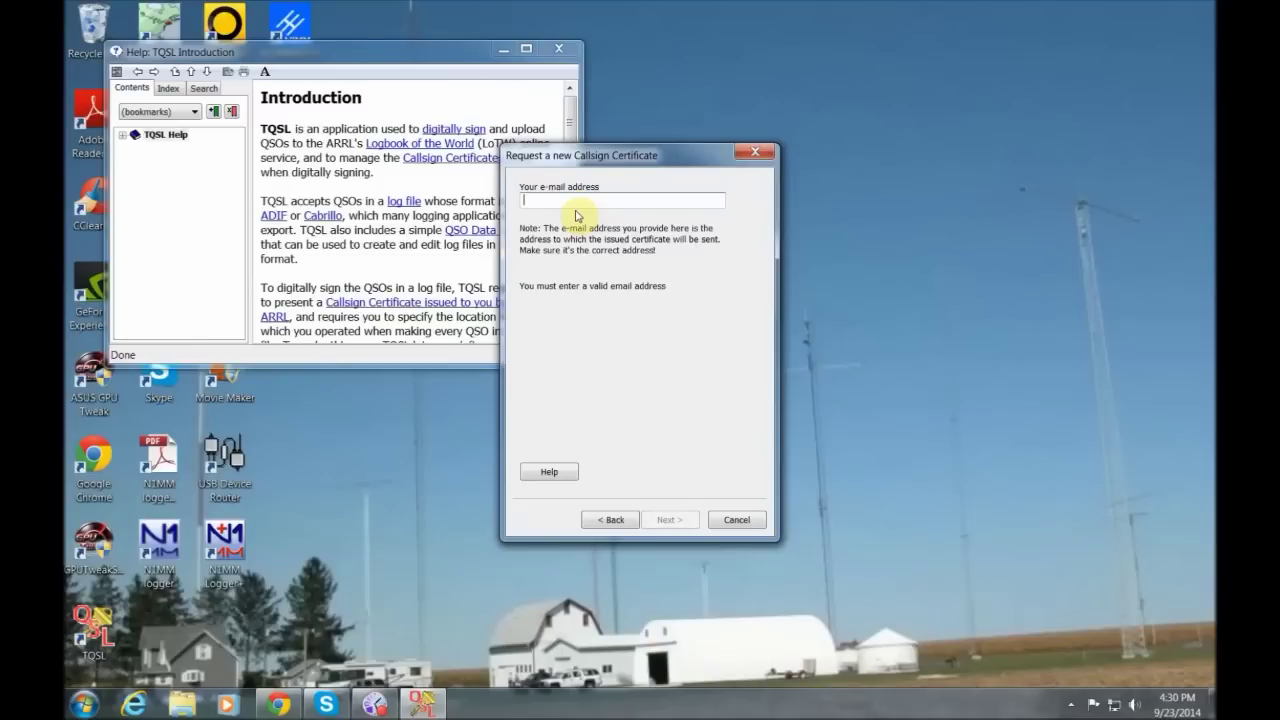
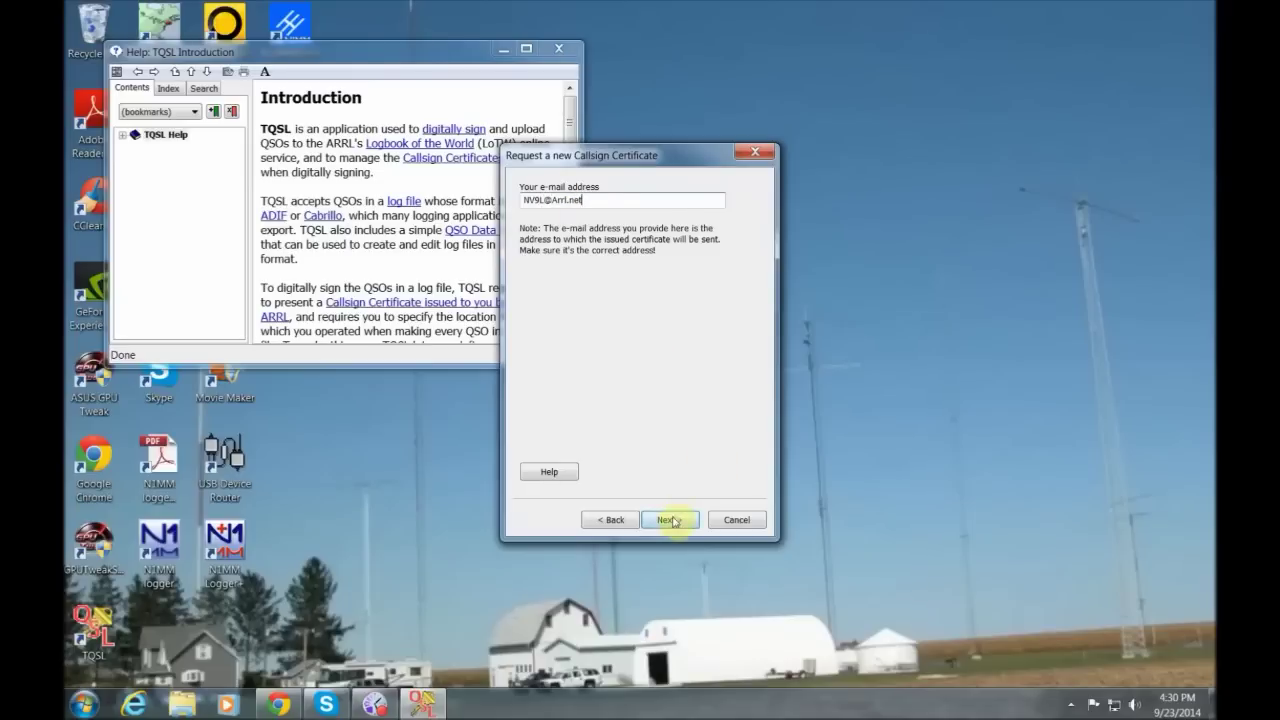
- Enter the delivery e-mail address and a protecting password, then complete the request
click(672, 521)
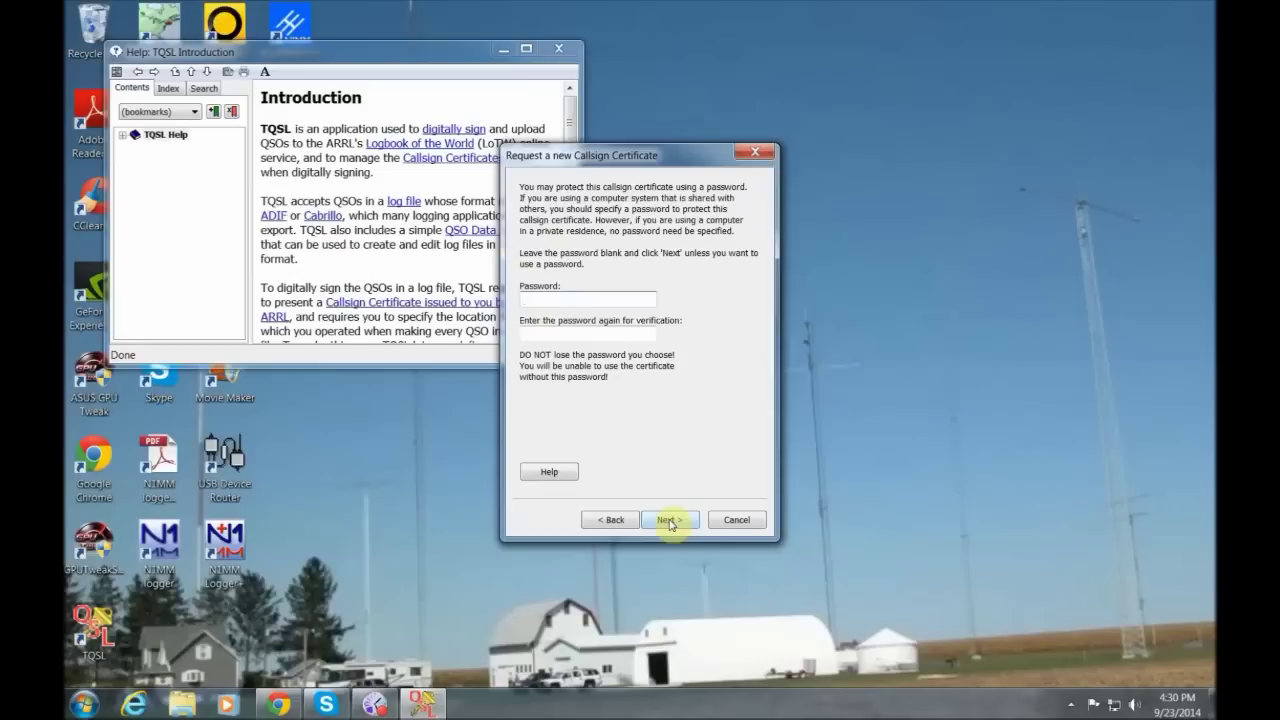
text(••••••)
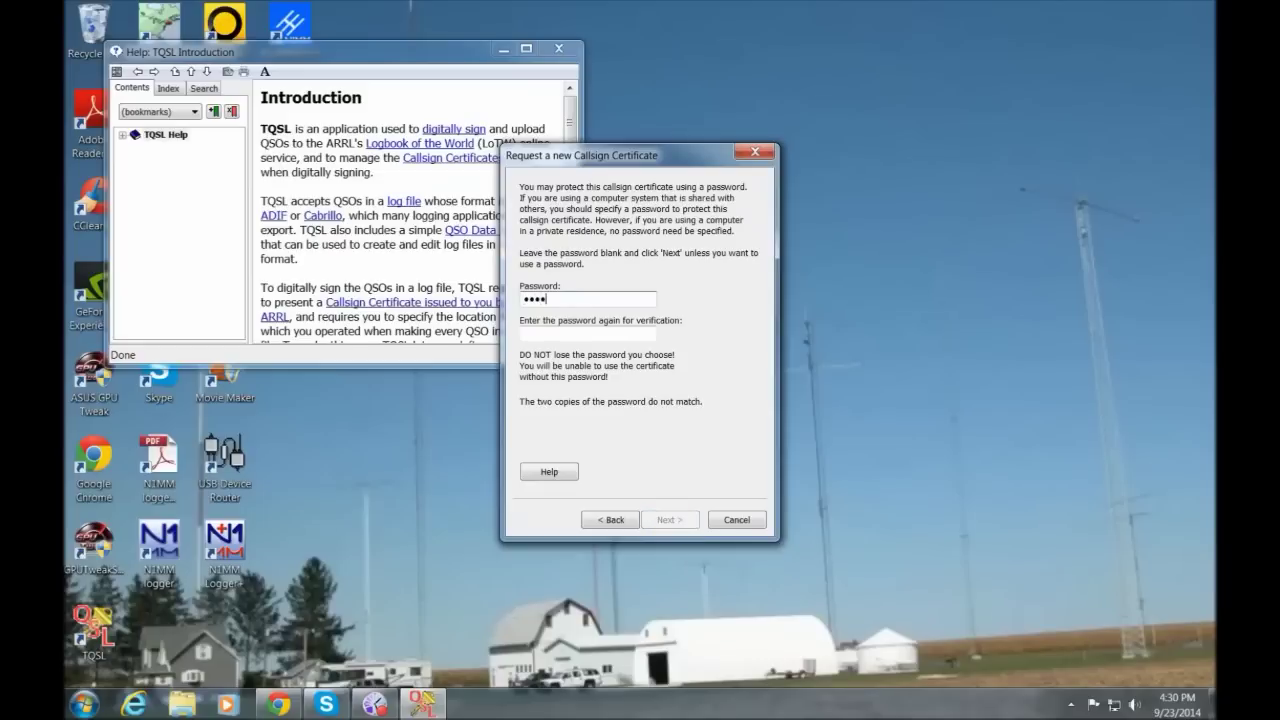
text(••••)
text(•)
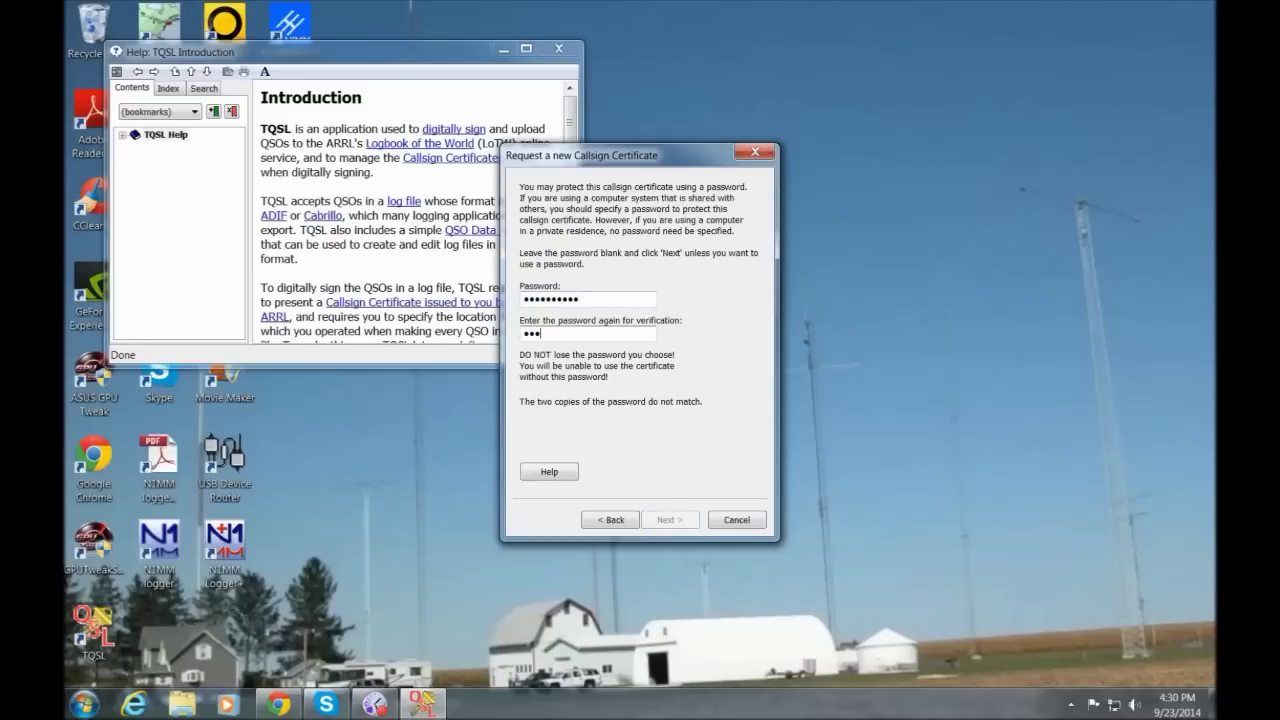
text(••••••••)
click(666, 520)
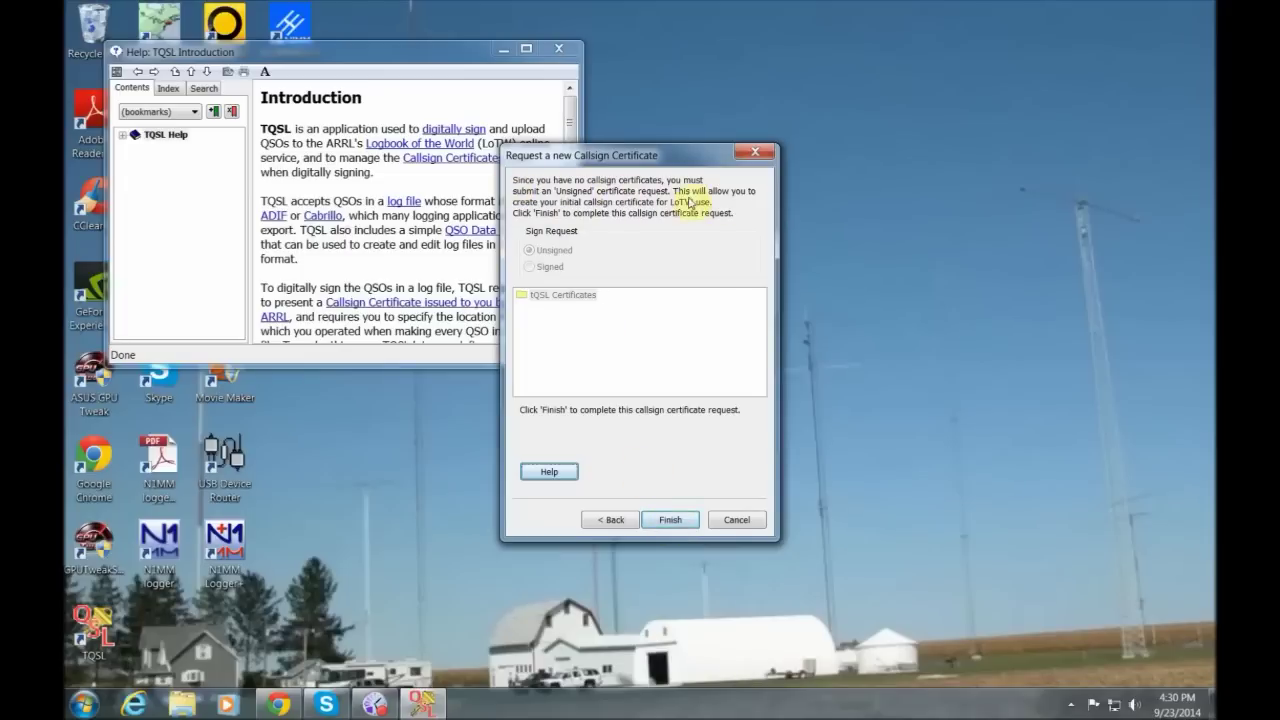
click(671, 518)
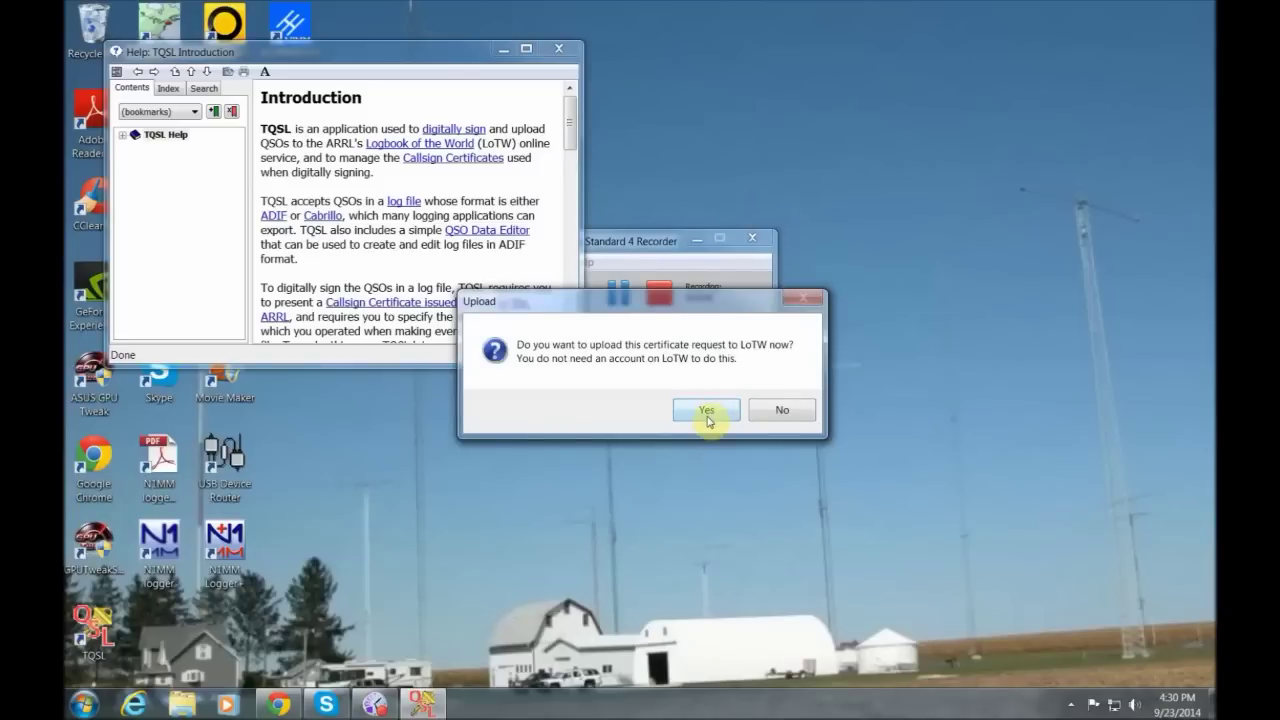
- Upload the certificate request to LoTW and install the V2.8 configuration update
click(707, 411)
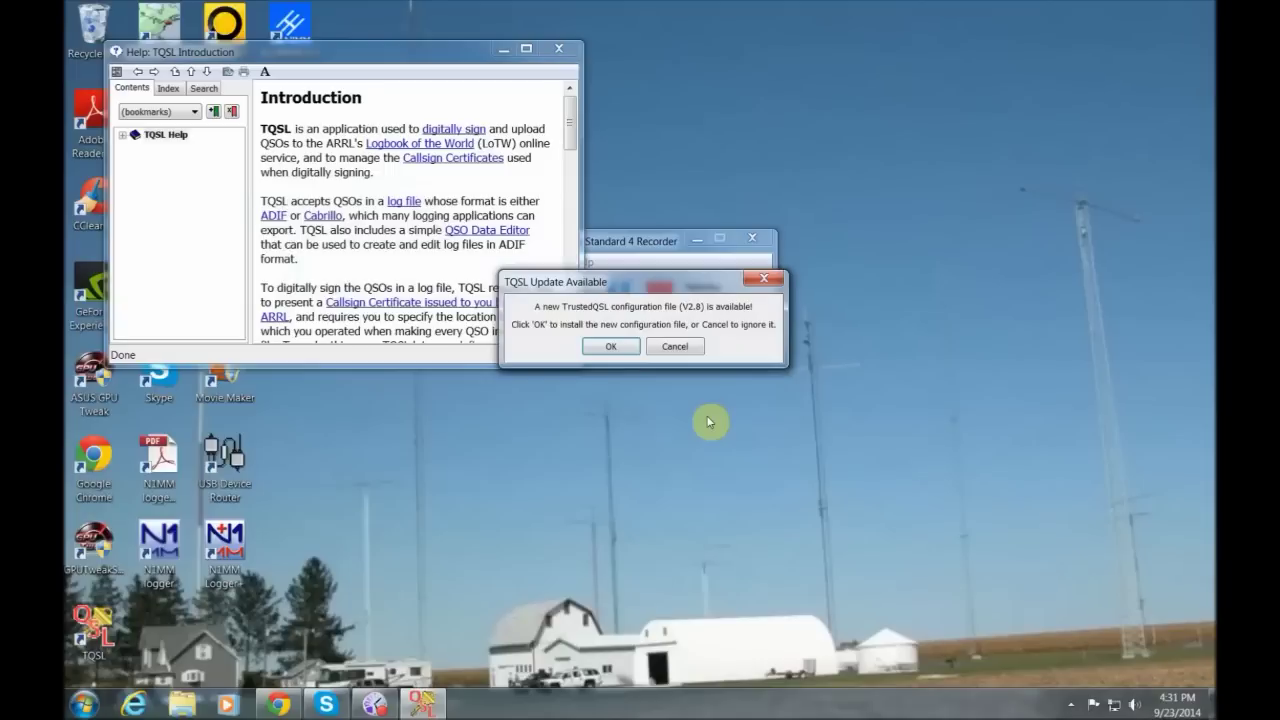
click(591, 346)
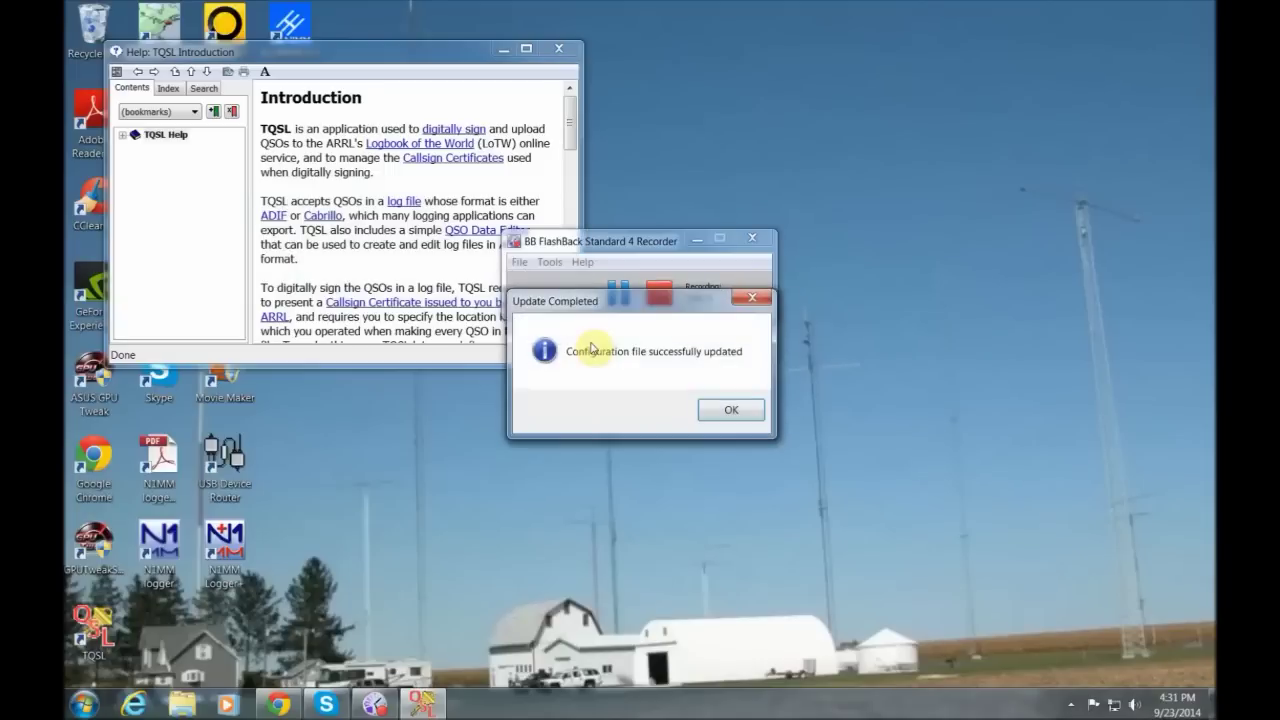